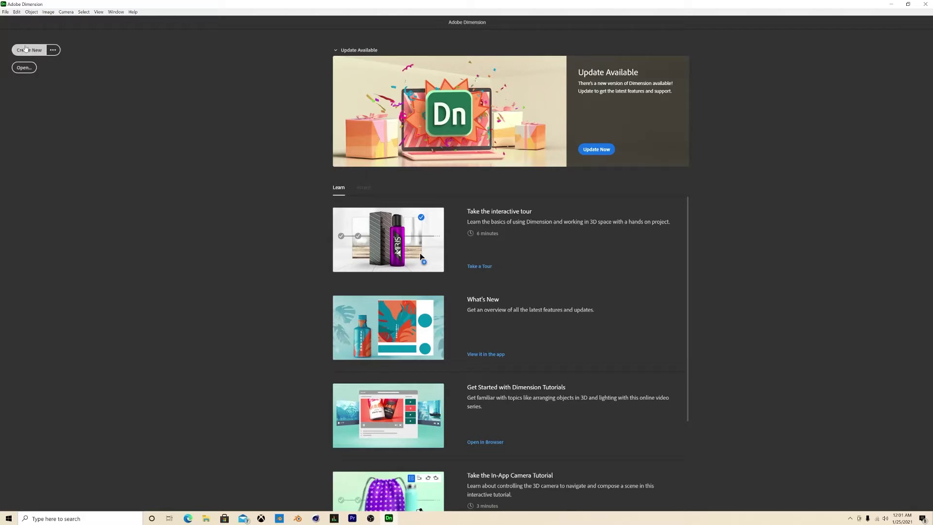
Step: Create a new scene and place the Beverage Can model near the middle of the canvas
left_click(27, 50)
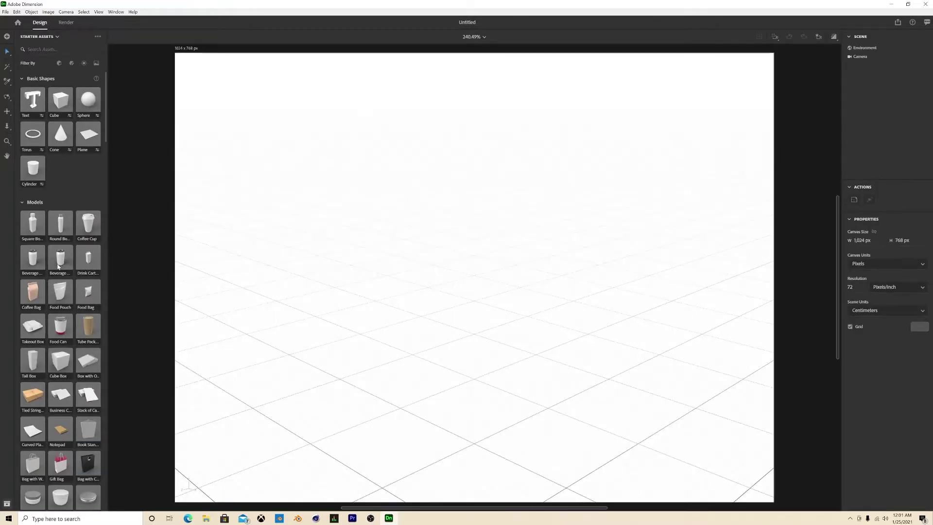
left_click_drag(58, 266, 478, 379)
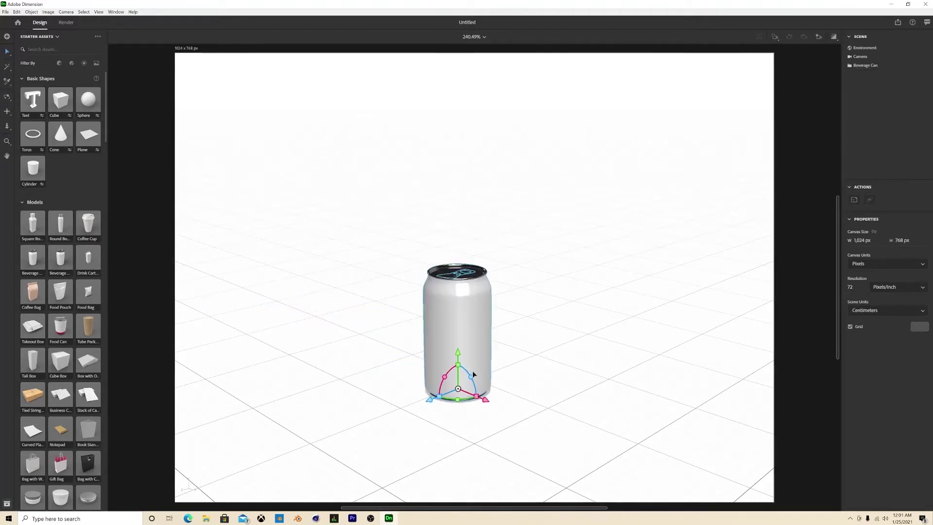
middle_click_drag(517, 376, 530, 347)
Step: Place the Kumo image as a graphic on the can body's Can Material
left_click(875, 77)
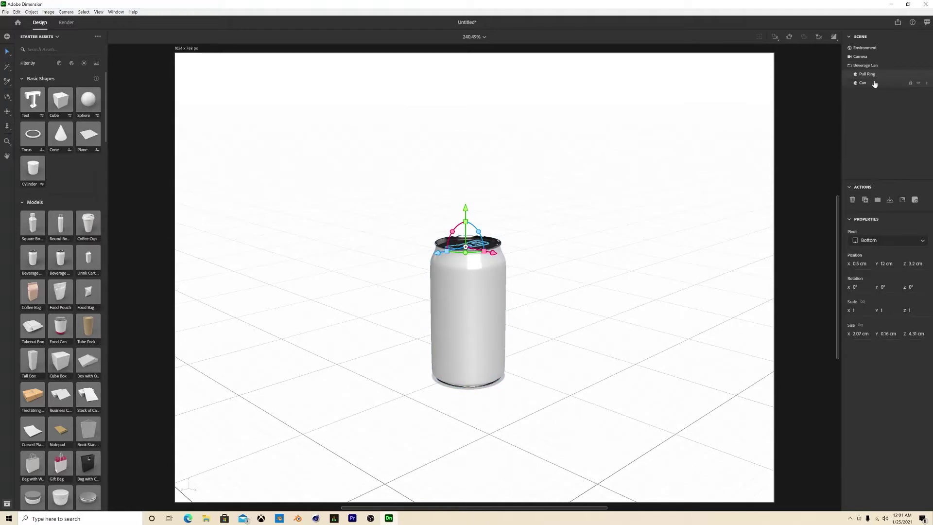
left_click(875, 83)
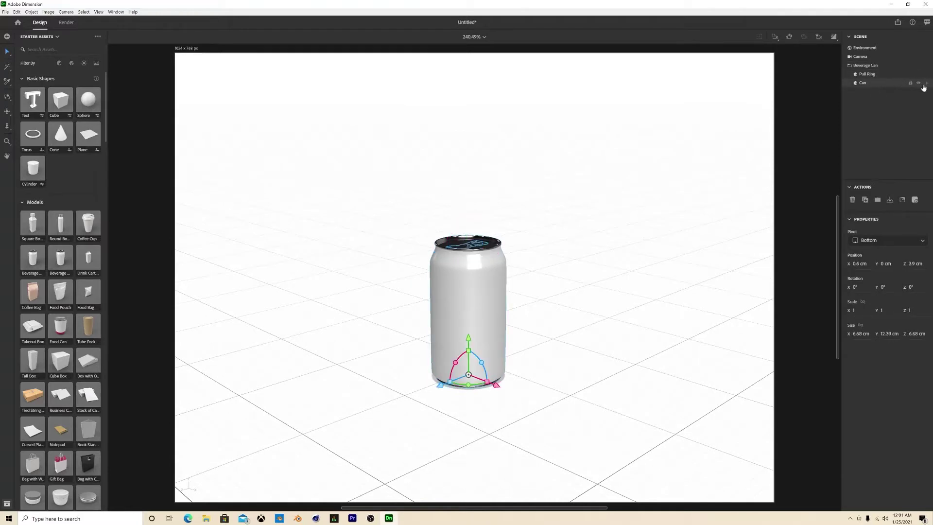
left_click(925, 84)
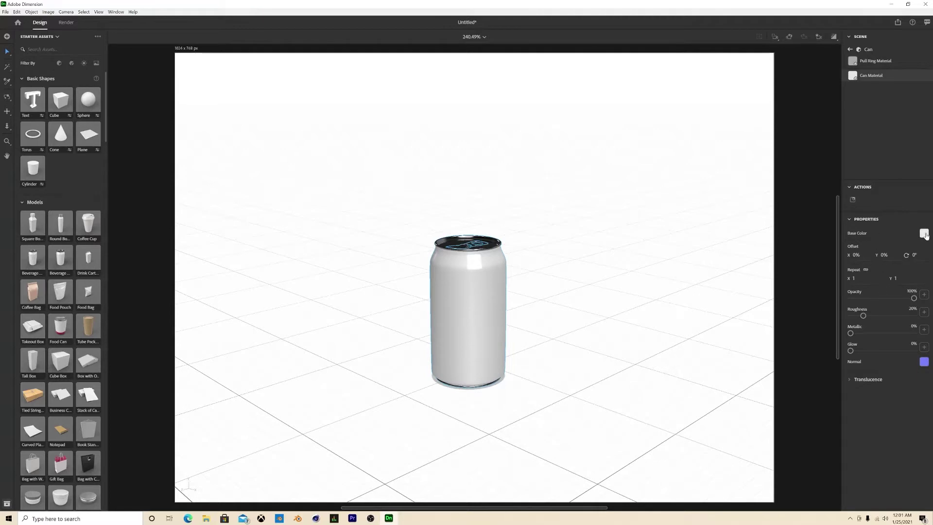
left_click(924, 234)
left_click(923, 226)
left_click(852, 200)
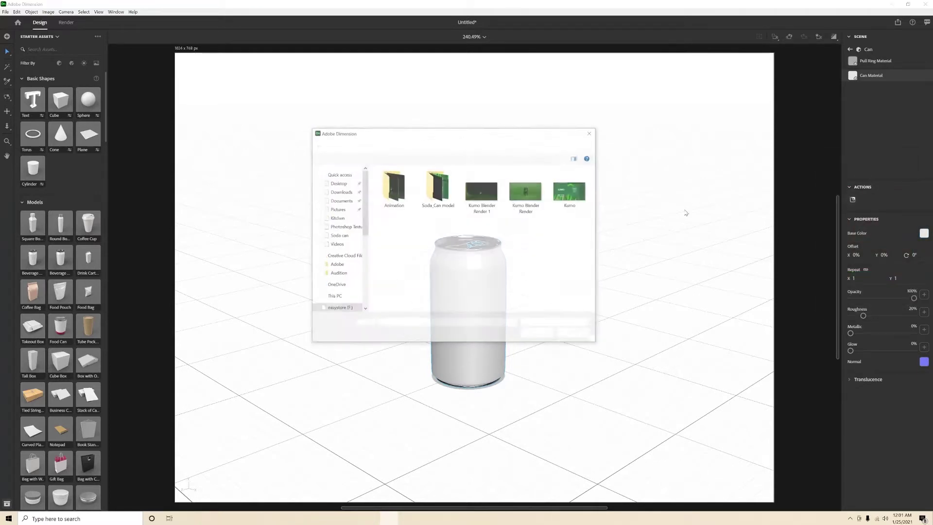
double_click(568, 194)
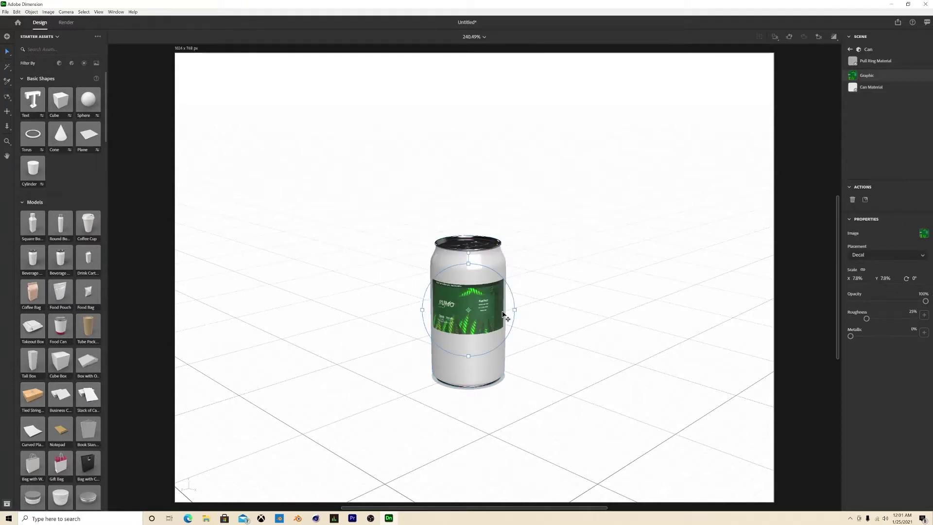
Step: Set the graphic's placement to Fill and shift it to about X -27%, Y 14% so the KUMO logo sits on the can's front
left_click_drag(515, 309, 625, 309)
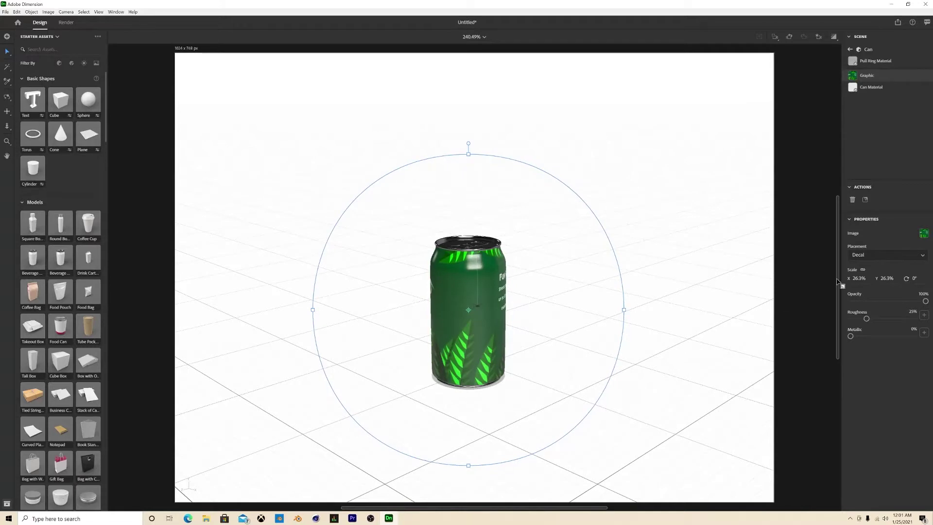
left_click(866, 255)
left_click(867, 277)
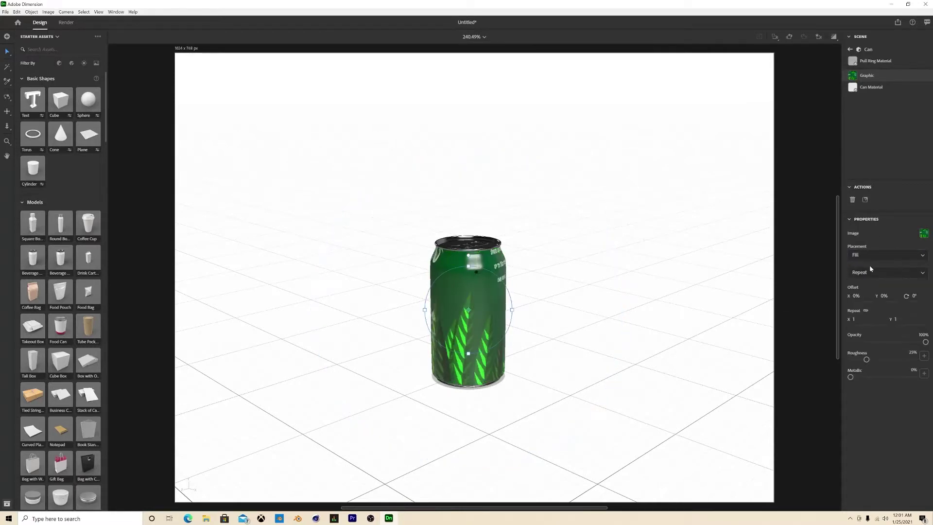
left_click_drag(465, 315, 526, 343)
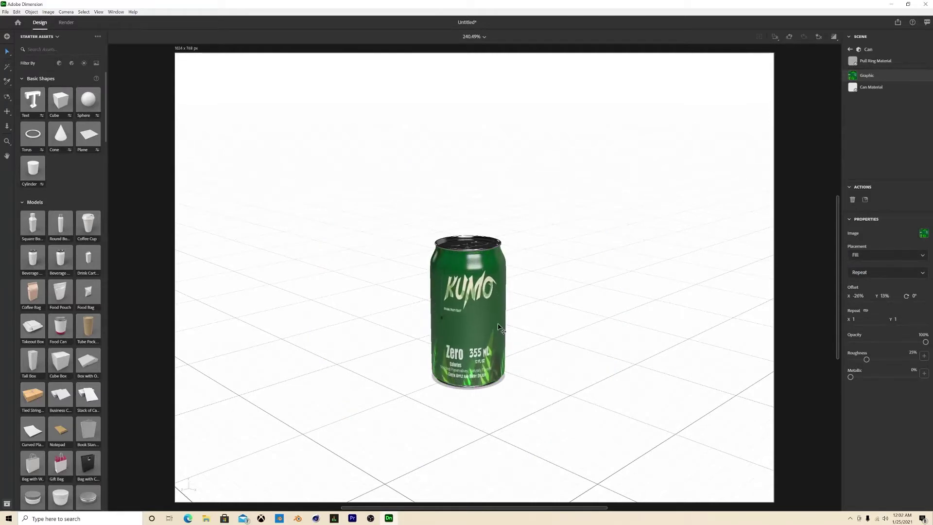
right_click_drag(525, 324, 845, 304)
middle_click_drag(844, 305, 471, 288)
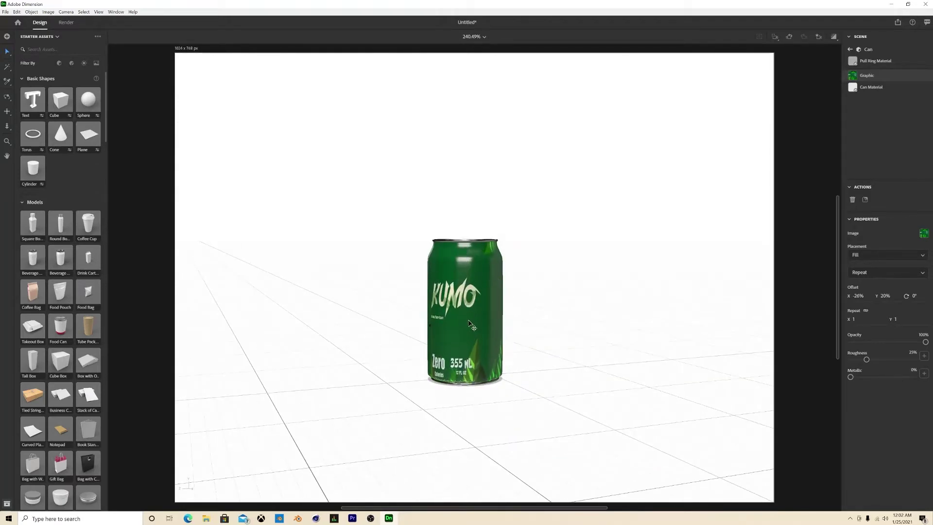
mouse_move(477, 309)
middle_mouse_down()
mouse_move(514, 308)
mouse_move(494, 313)
mouse_move(589, 356)
mouse_move(855, 325)
mouse_move(693, 282)
mouse_move(331, 350)
mouse_move(590, 370)
mouse_move(511, 285)
mouse_move(481, 297)
middle_mouse_up()
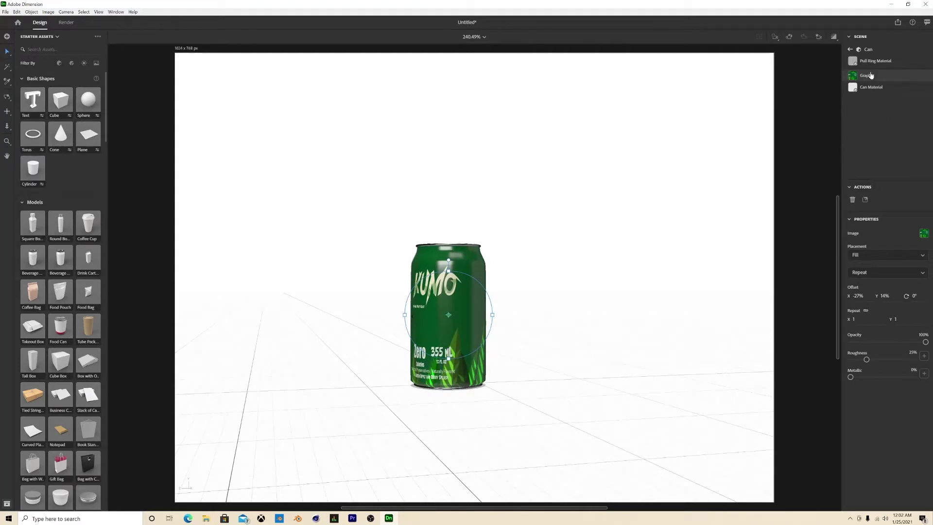
left_click(48, 12)
mouse_move(10, 13)
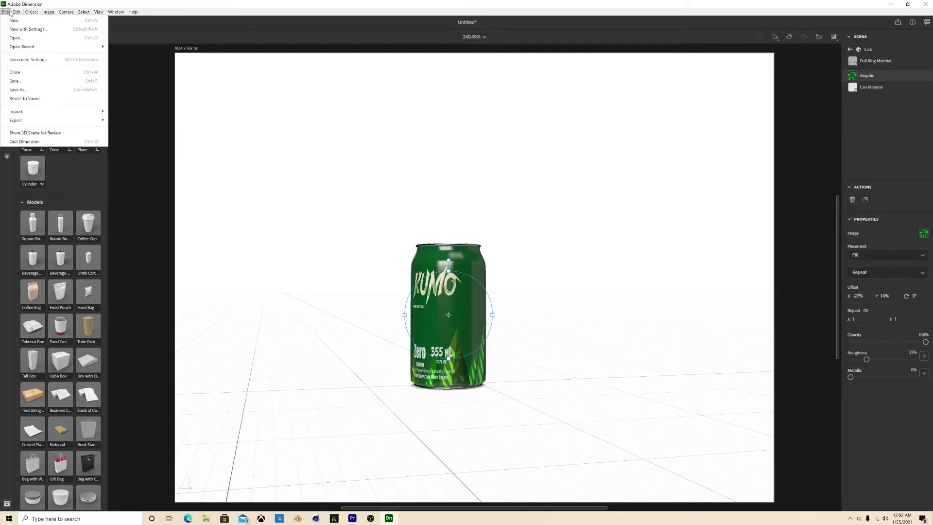
left_click(506, 318)
Step: Select the whole beverage can and set up an export of the selected model in OBJ format
left_click(445, 286)
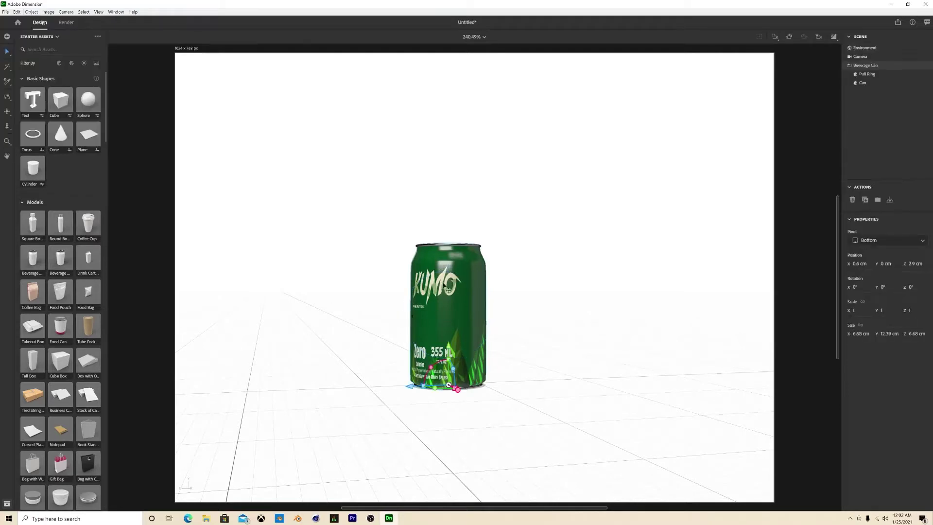
left_click(5, 11)
mouse_move(26, 119)
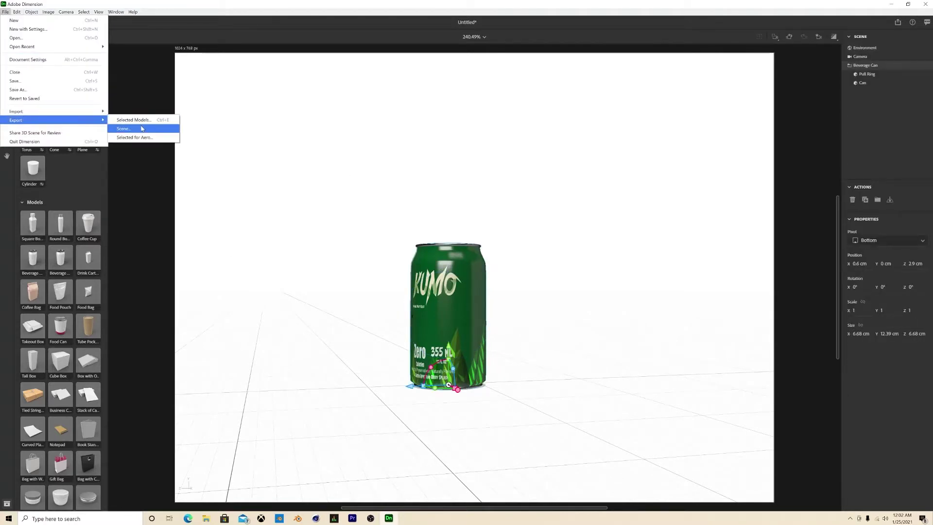
left_click(132, 120)
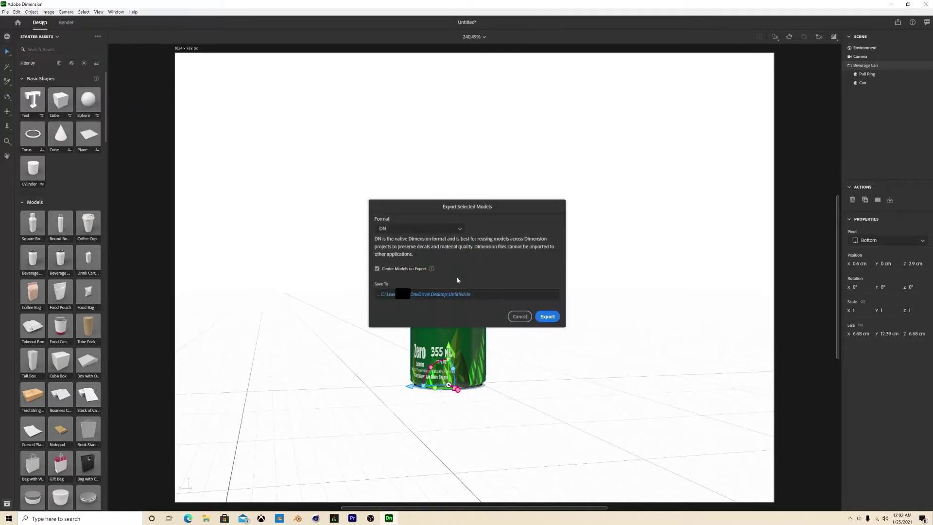
left_click(423, 229)
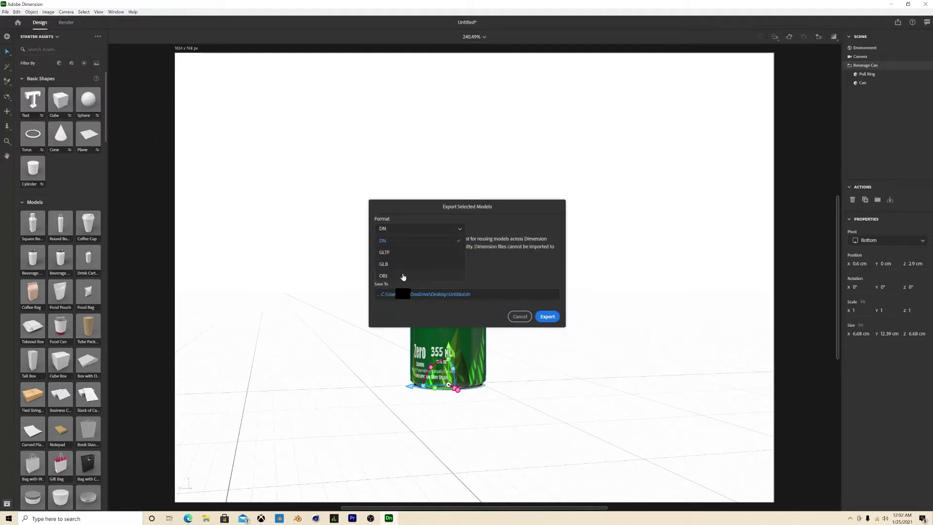
left_click(372, 274)
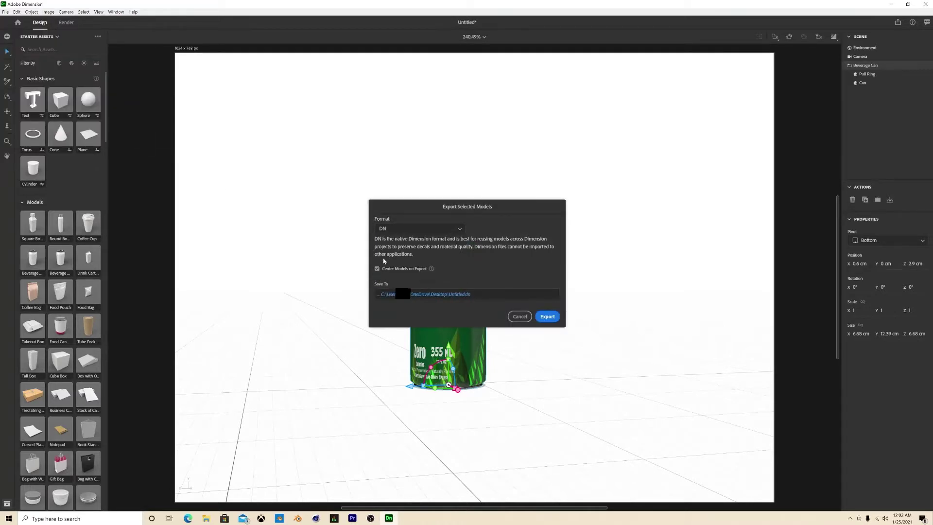
left_click(389, 229)
left_click(385, 272)
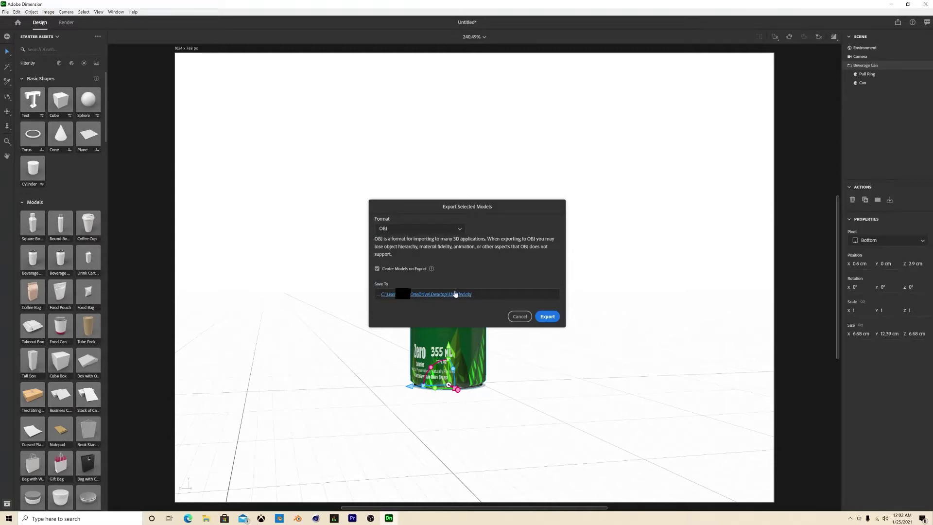
Step: Export the model under the file name Can into the Soda_Can model folder inside Soda can
left_click(456, 294)
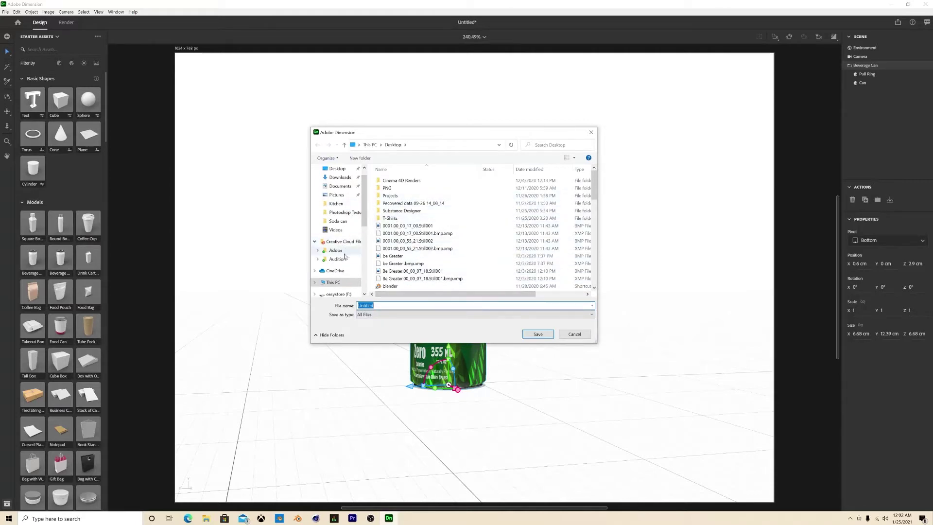
scroll(345, 248, "up", 1)
left_click(338, 235)
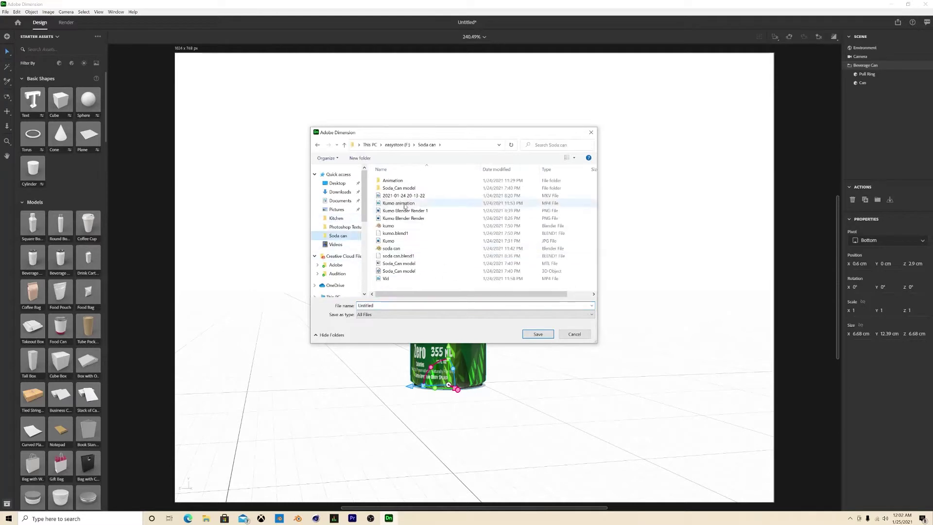
left_click(402, 188)
double_click(402, 188)
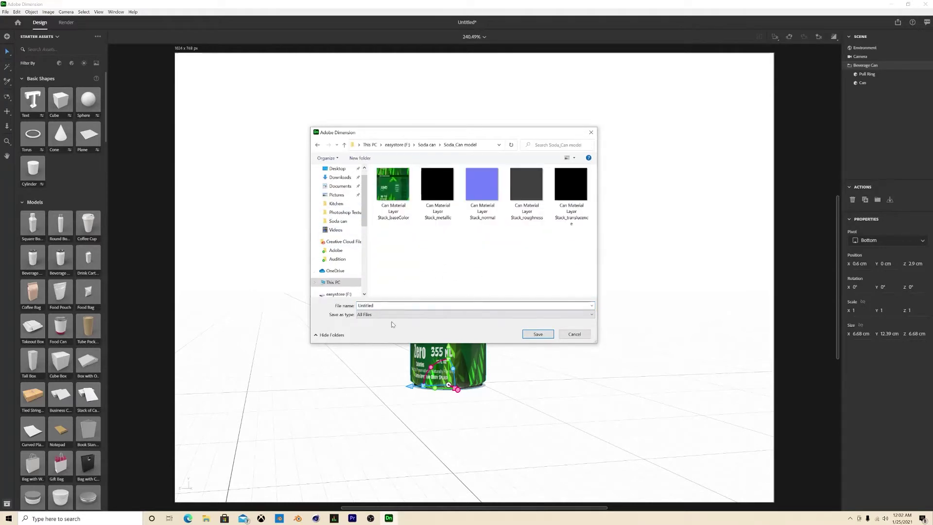
left_click(386, 305)
type("Can")
left_click(491, 284)
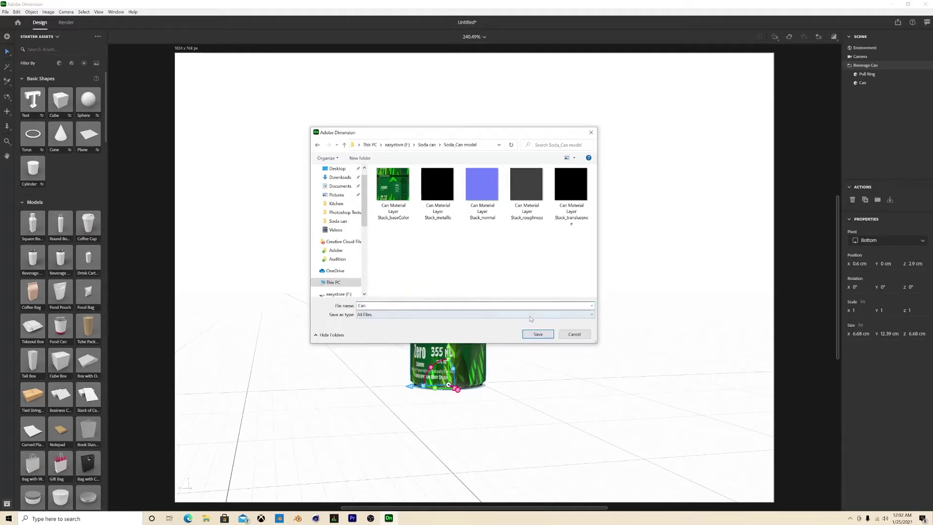
left_click(537, 333)
left_click(547, 317)
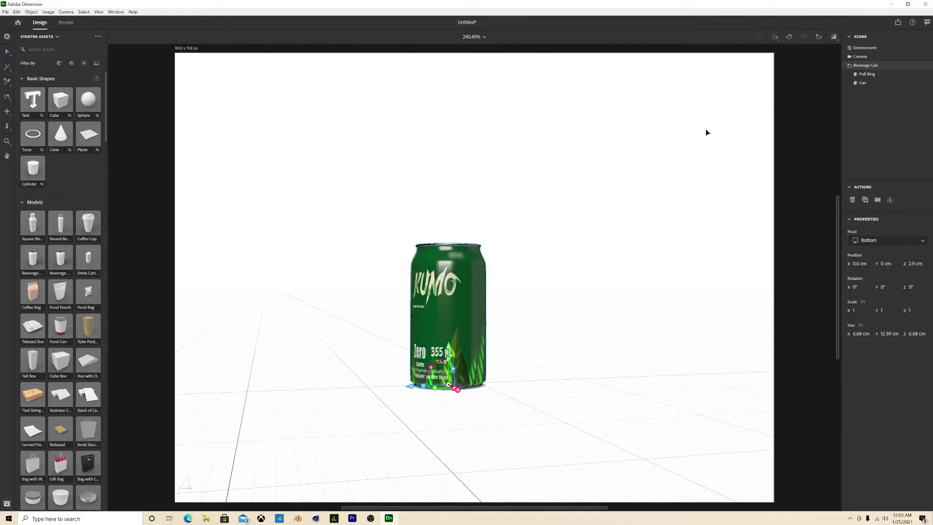
Step: Close Adobe Dimension, switch to a new General file in Blender and delete the default cube
left_click(924, 4)
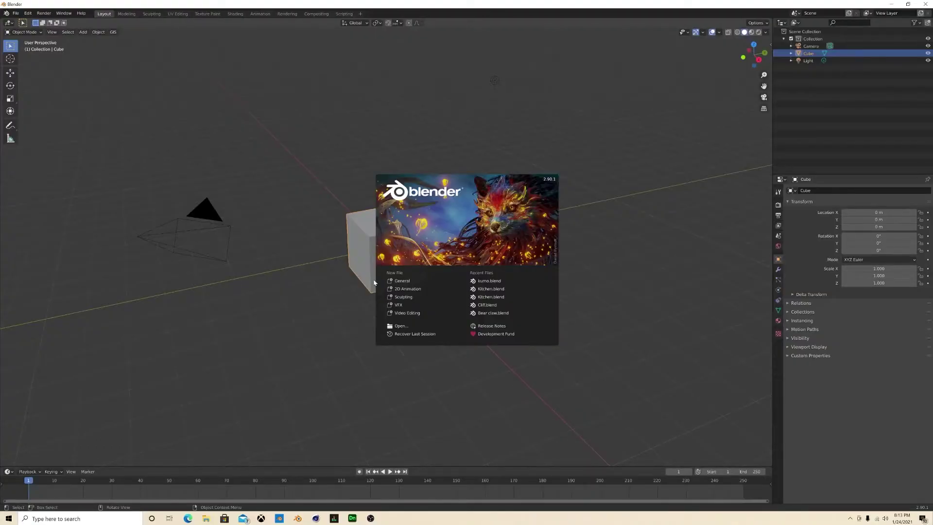
left_click(401, 284)
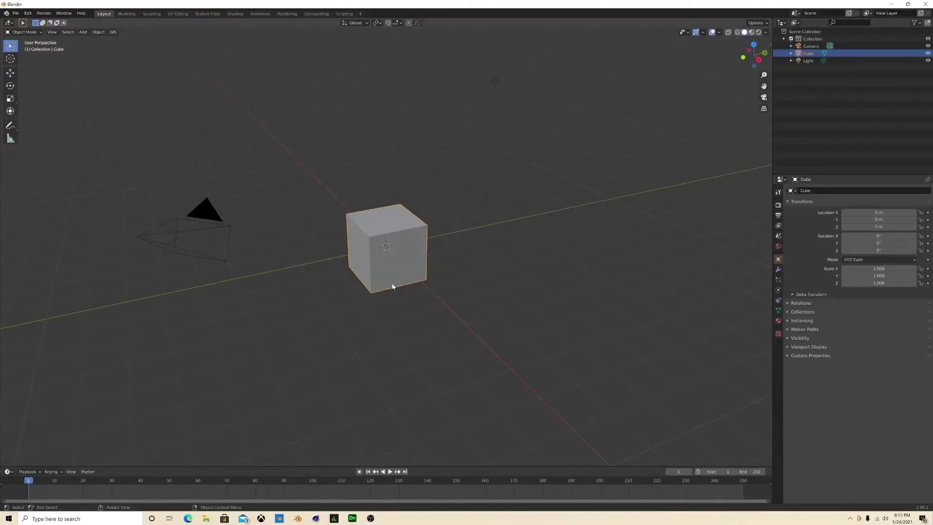
key("x")
left_click(391, 283)
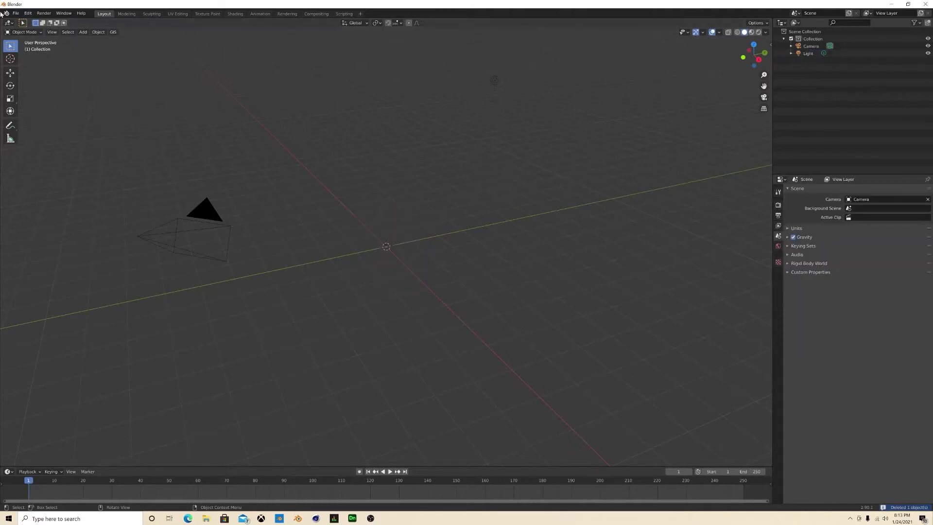
Step: Import the Wavefront file Soda_Can model.obj from the Soda can folder into the scene
left_click(15, 13)
mouse_move(43, 114)
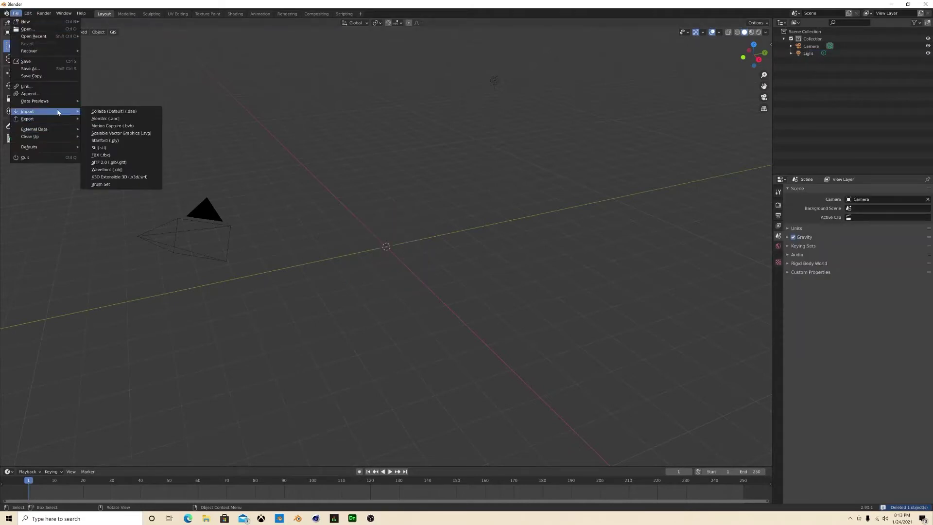
left_click(125, 170)
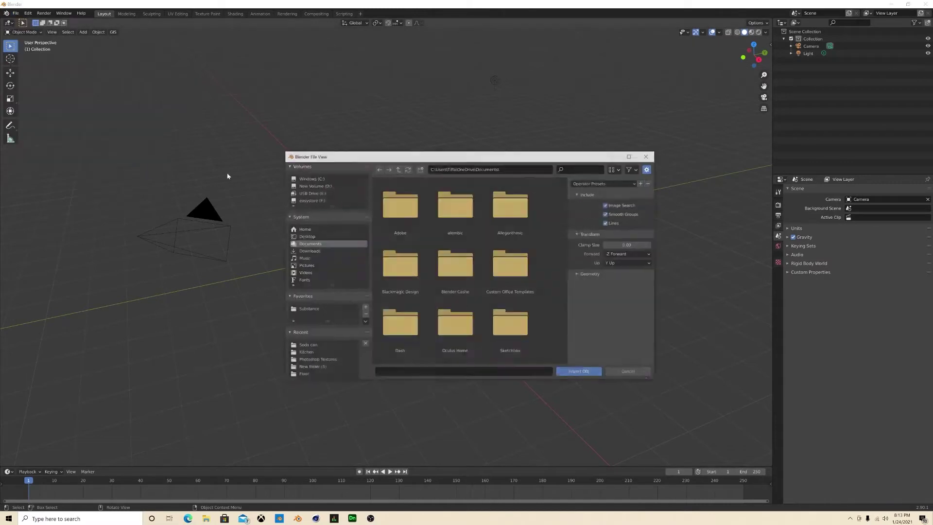
left_click(309, 346)
double_click(510, 206)
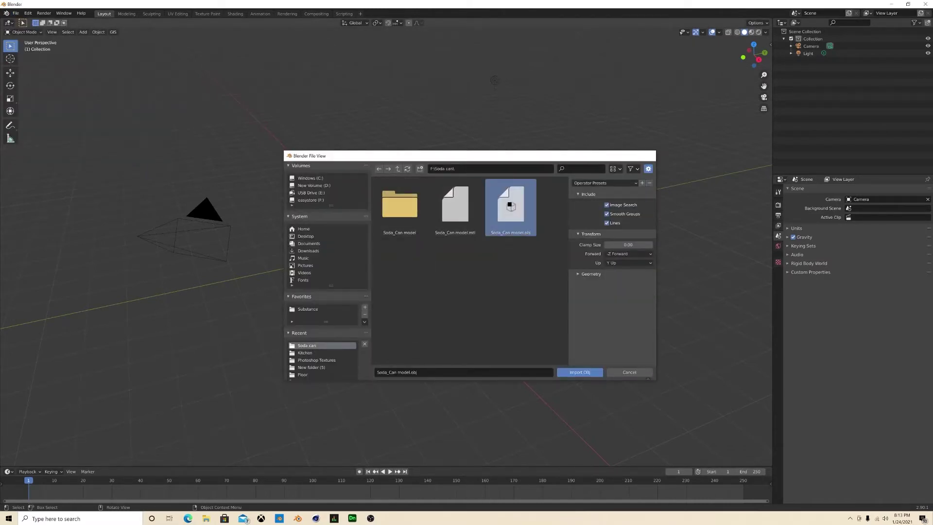
scroll(404, 231, "down", 6)
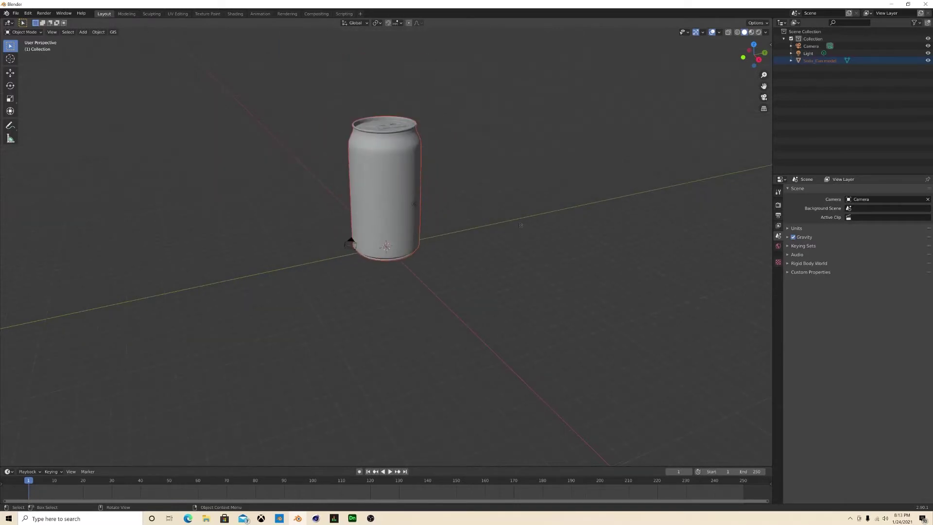
middle_click_drag(404, 232, 454, 201)
scroll(454, 200, "up", 3)
scroll(453, 195, "down", 2)
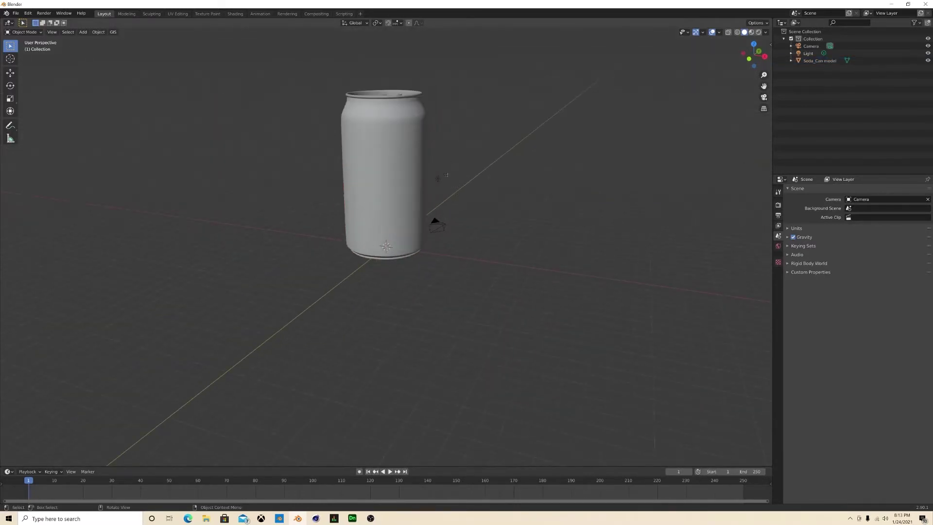
Step: Move the light up to a height of about 14.2 m and shift it sideways along Y near the top of the can
left_click(10, 73)
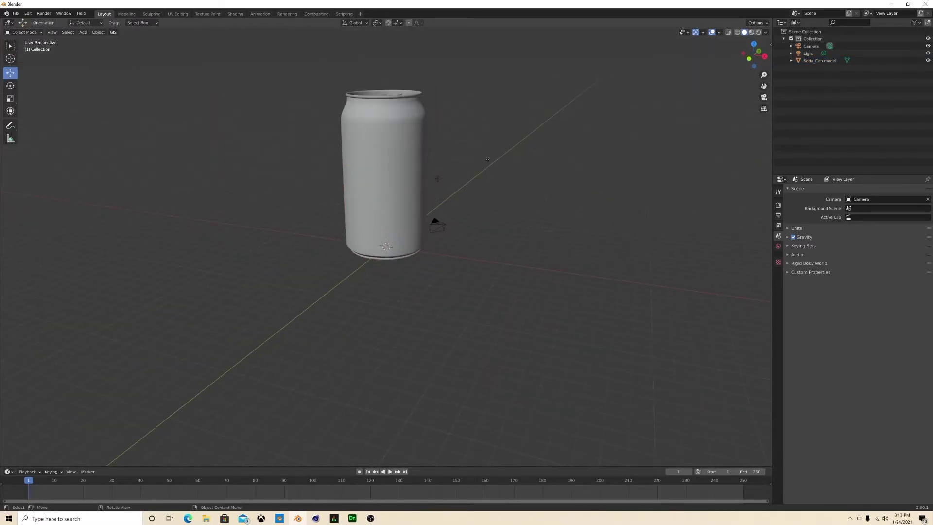
right_click(479, 165)
left_click(374, 169)
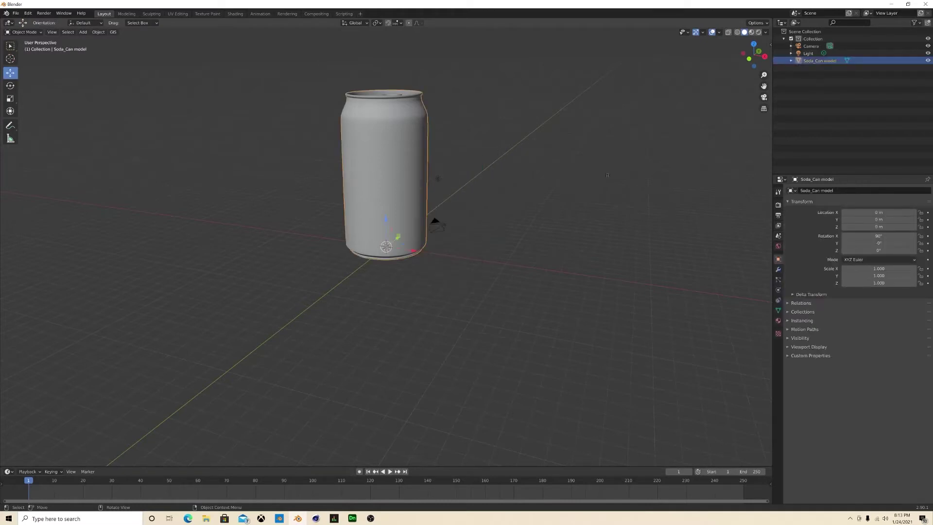
left_click(492, 180)
left_click(437, 178)
left_click_drag(437, 160, 445, 106)
left_click(437, 179)
left_click_drag(439, 160, 440, 60)
middle_click_drag(440, 60, 404, 97)
left_click_drag(431, 96, 377, 106)
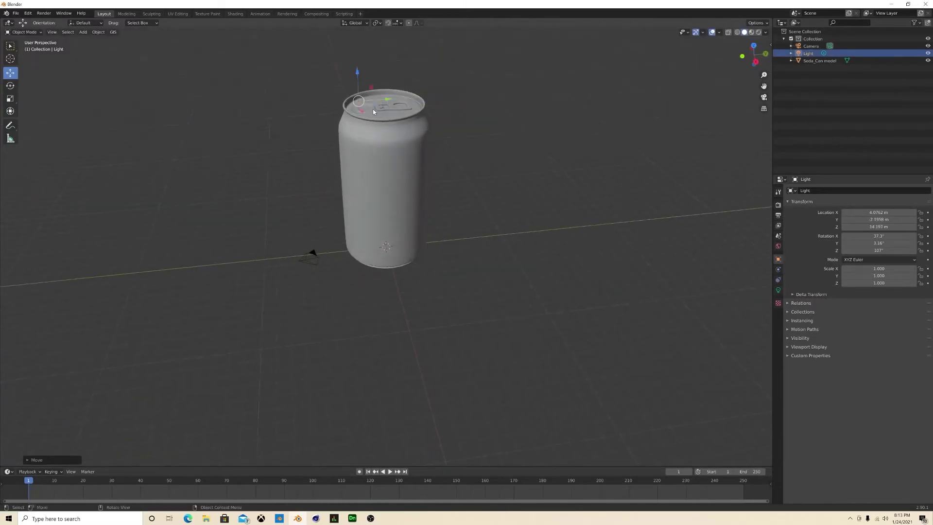
Step: Raise the light above the can to a height of about 22 m
scroll(373, 115, "down", 6)
middle_click_drag(375, 138, 385, 117)
left_click_drag(382, 155, 389, 116)
middle_click_drag(392, 155, 456, 167)
scroll(409, 195, "up", 6)
middle_click_drag(401, 115, 343, 184, "shift")
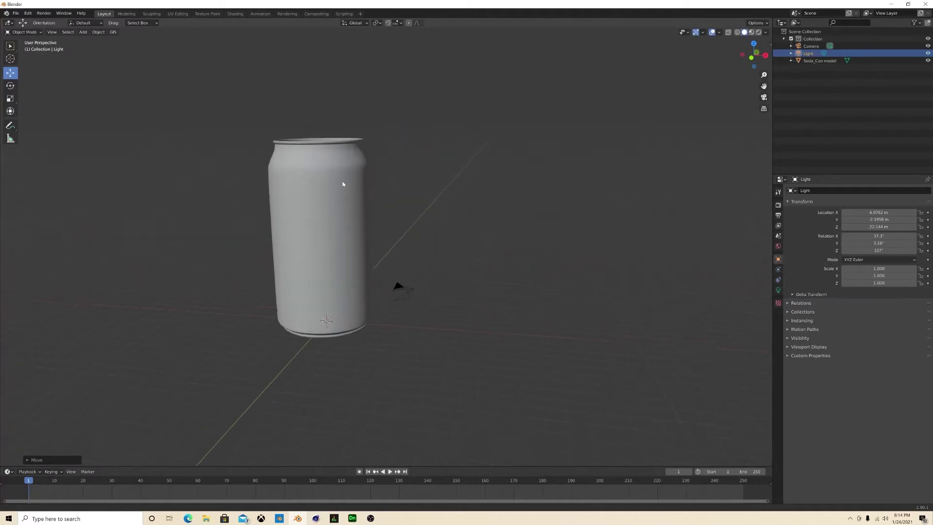
Step: In the Shading workspace, select the can and set the blend mode of its Pull Ring Material to Opaque
left_click(235, 14)
mouse_move(448, 176)
middle_mouse_down()
mouse_move(511, 146)
mouse_move(485, 128)
mouse_move(479, 174)
middle_mouse_up()
scroll(484, 128, "up", 5)
scroll(475, 162, "down", 4)
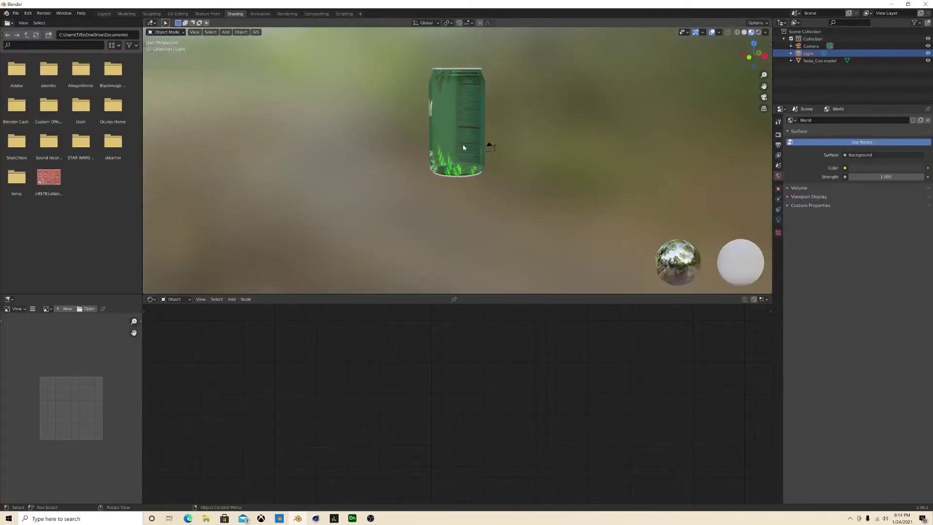
left_click(463, 148)
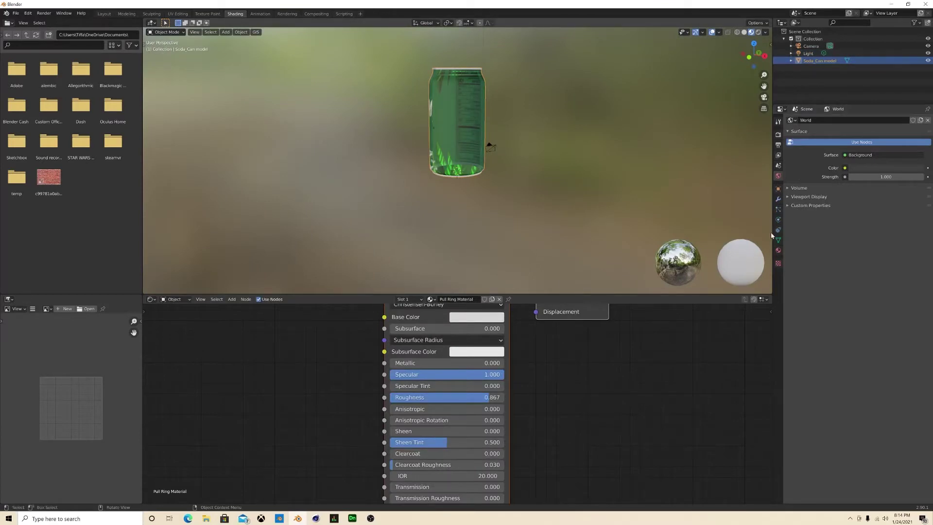
left_click(779, 250)
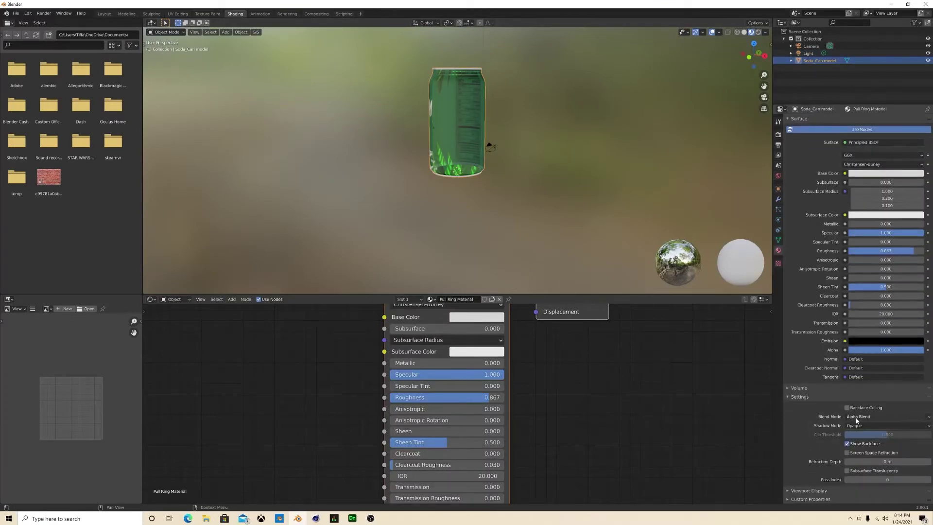
left_click(858, 417)
left_click(859, 424)
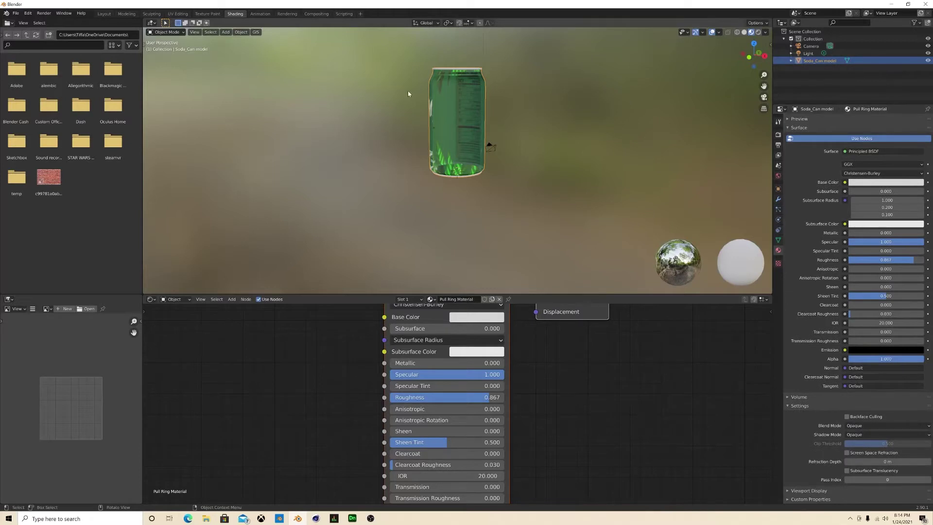
Step: Set the blend mode of the can's Can Material Layer Stack material to Opaque and turn the view to the logo side
scroll(818, 188, "up", 4)
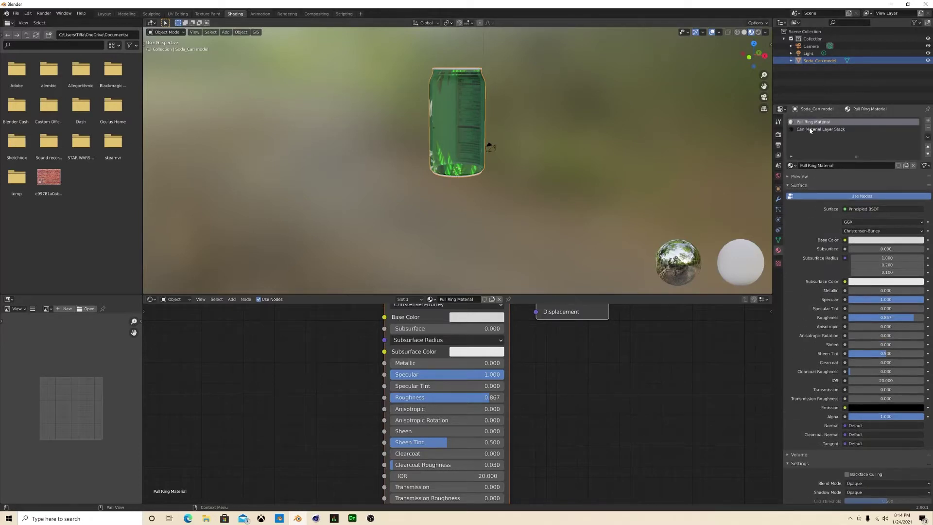
left_click(811, 129)
scroll(871, 428, "down", 4)
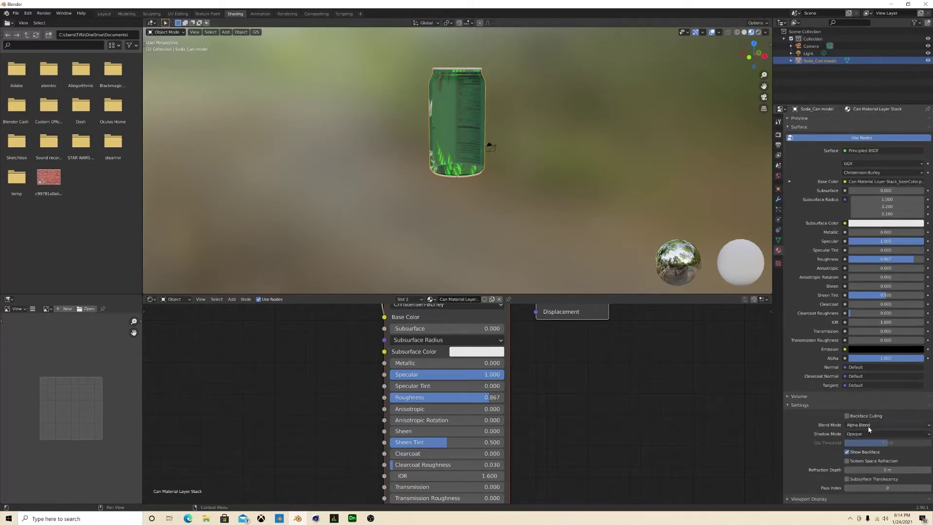
left_click(870, 425)
left_click(870, 433)
left_click(496, 194)
middle_click_drag(496, 194, 452, 184)
scroll(431, 204, "down", 5)
scroll(429, 196, "up", 5)
scroll(407, 186, "down", 2)
left_click(780, 59)
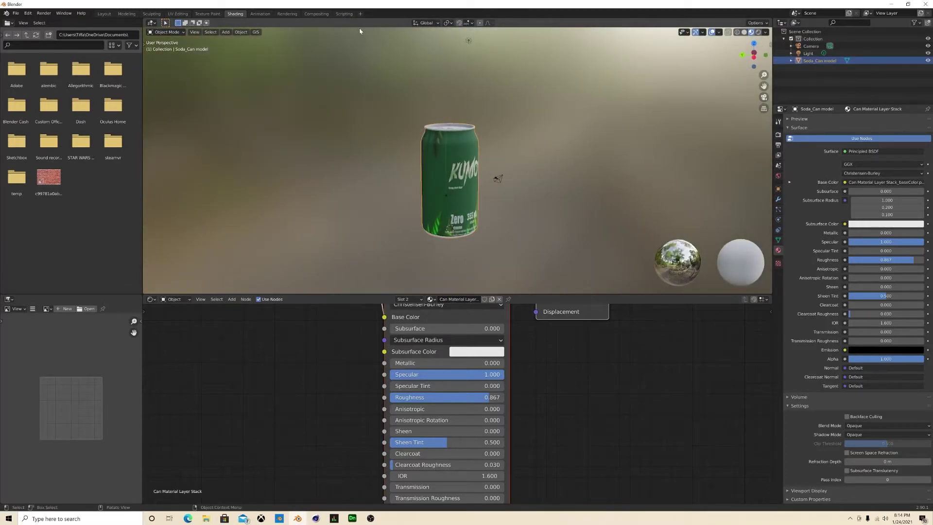
Step: Return to the Layout workspace, add a plane under the can and scale it up to about 67 as a floor
left_click(104, 13)
left_click(401, 281)
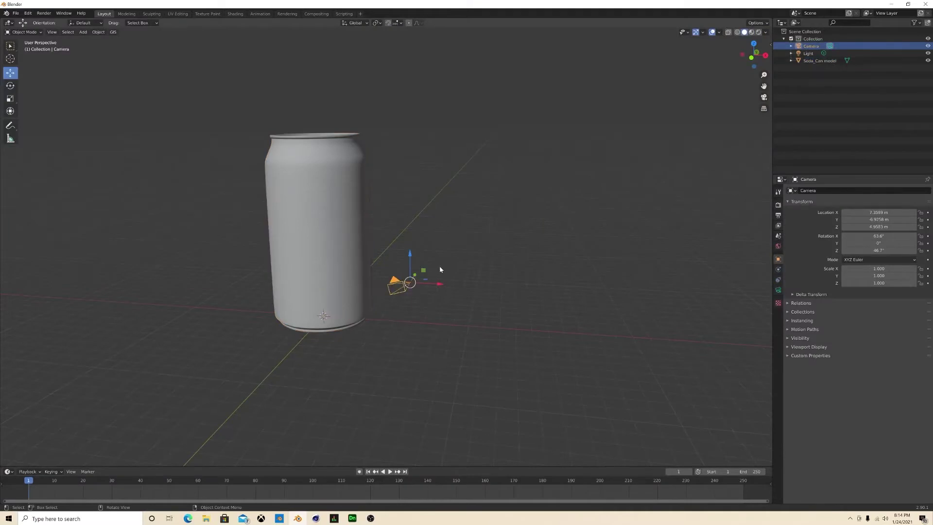
scroll(441, 268, "down", 6)
middle_click_drag(442, 270, 401, 267)
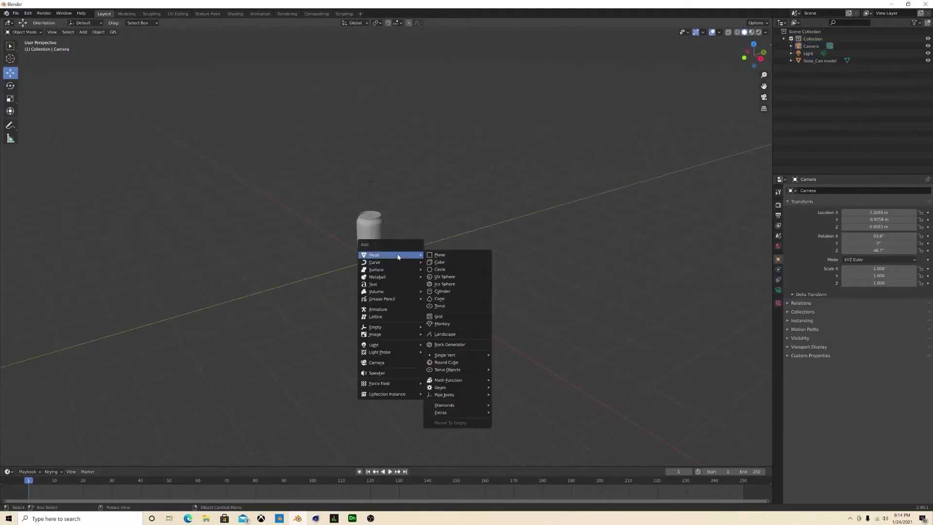
left_click(439, 256)
key("s")
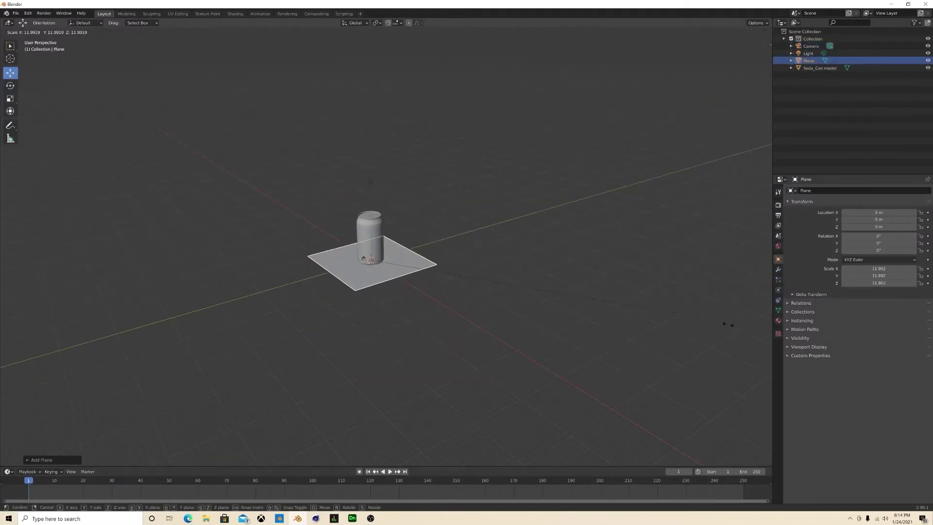
left_click(394, 291)
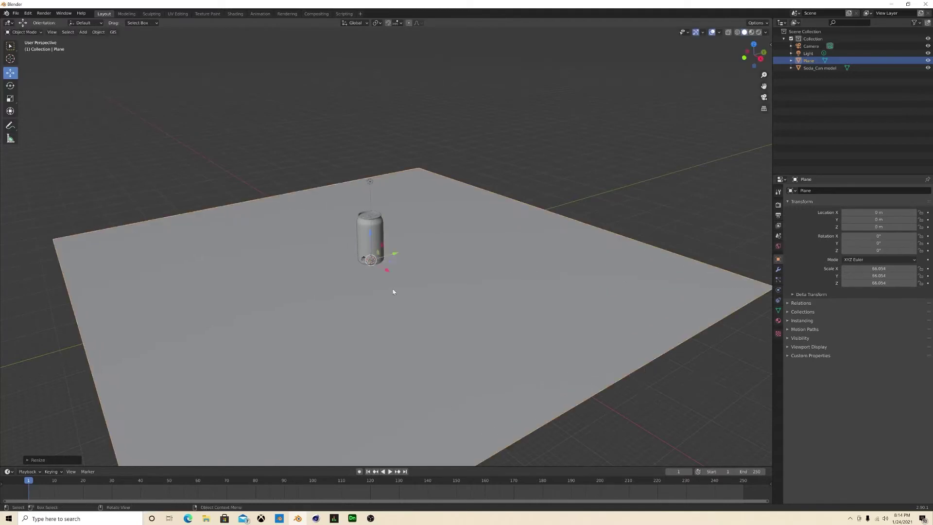
Step: Extrude the two rear edges of the plane upward along Z to form two tall backdrop walls
left_click(586, 238)
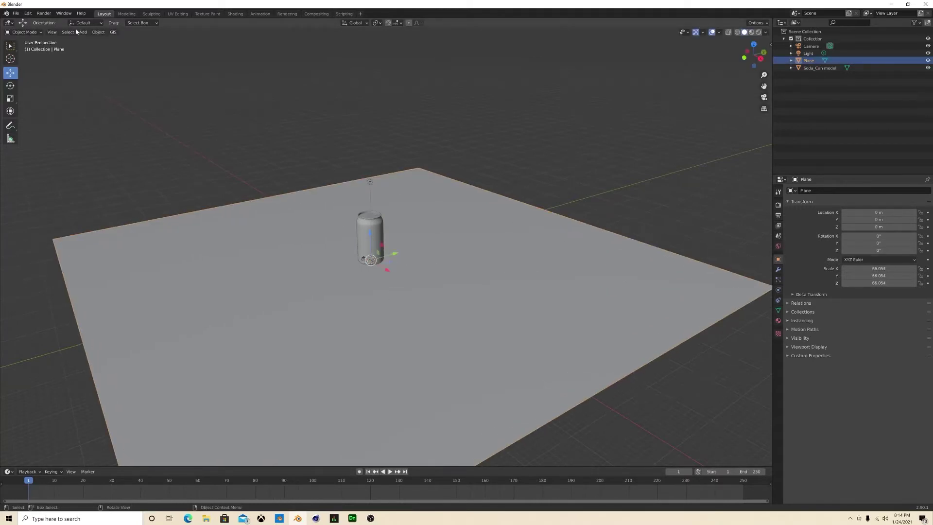
key("Tab")
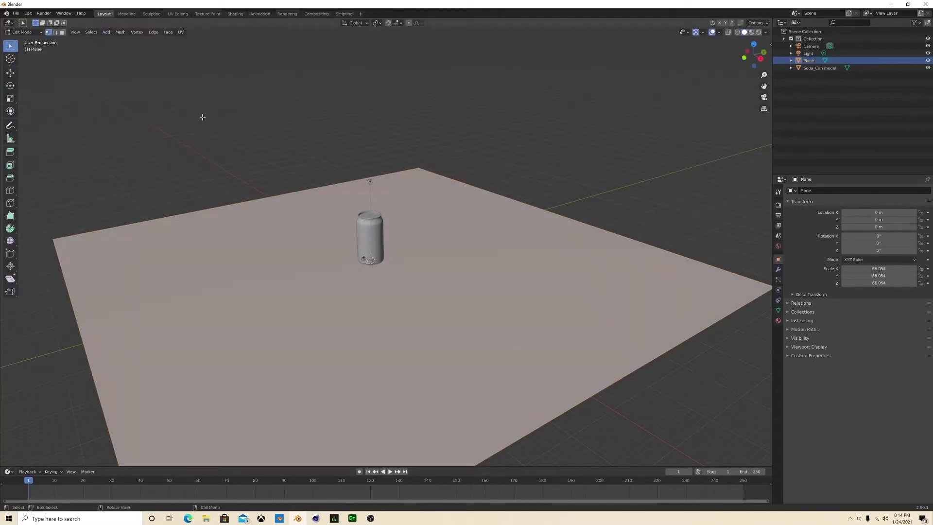
left_click(57, 33)
left_click(199, 214)
left_click(551, 212, "shift")
key("e")
key("z")
left_click(557, 455)
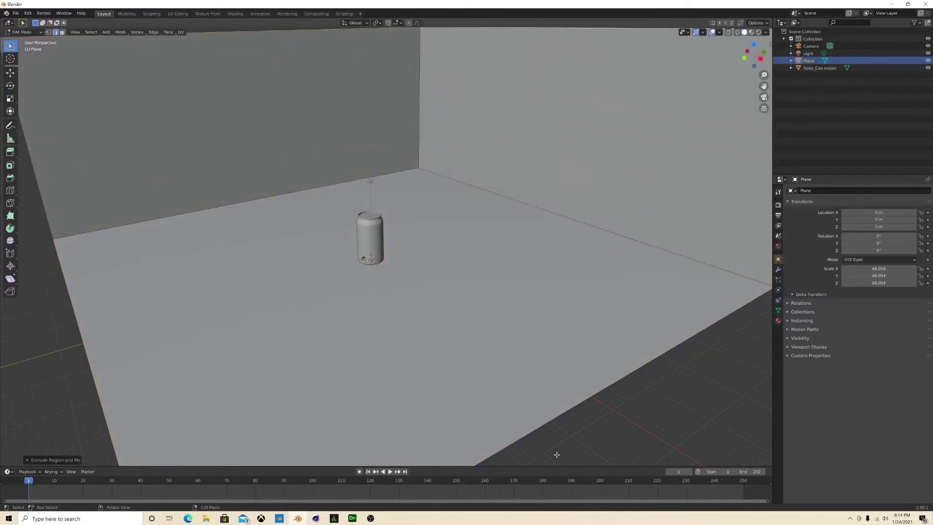
Step: Bevel the two edges where the walls meet the floor into a wide curve with 14 segments
scroll(492, 287, "down", 5)
scroll(525, 223, "up", 5)
left_click(525, 222)
left_click(229, 197, "shift")
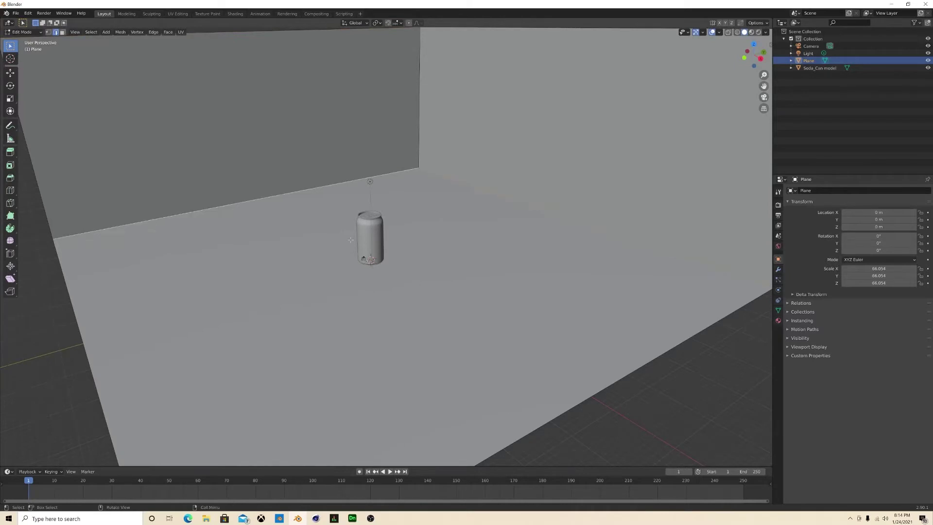
key("ctrl+b")
scroll(437, 243, "up", 5)
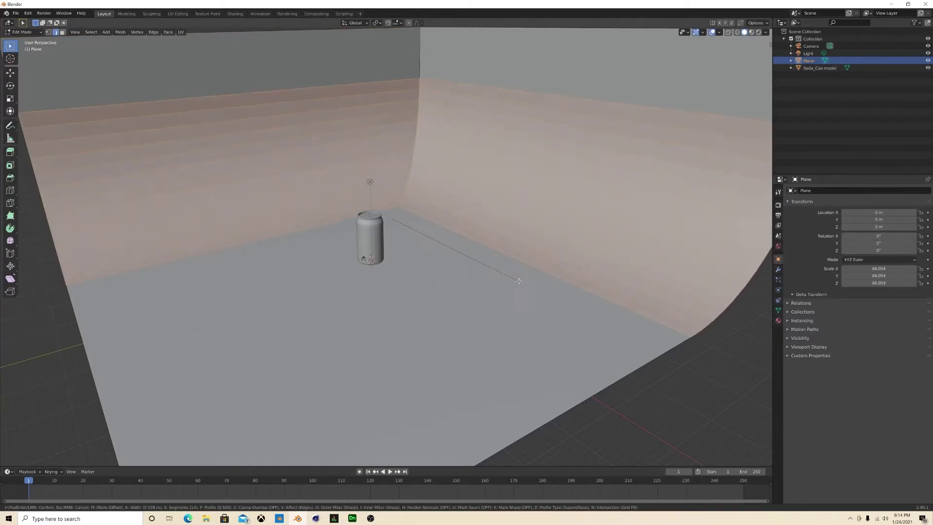
left_click(479, 268)
Step: Leave mesh editing and apply Shade Smooth to the curved backdrop
key("Tab")
right_click(479, 269)
left_click(488, 266)
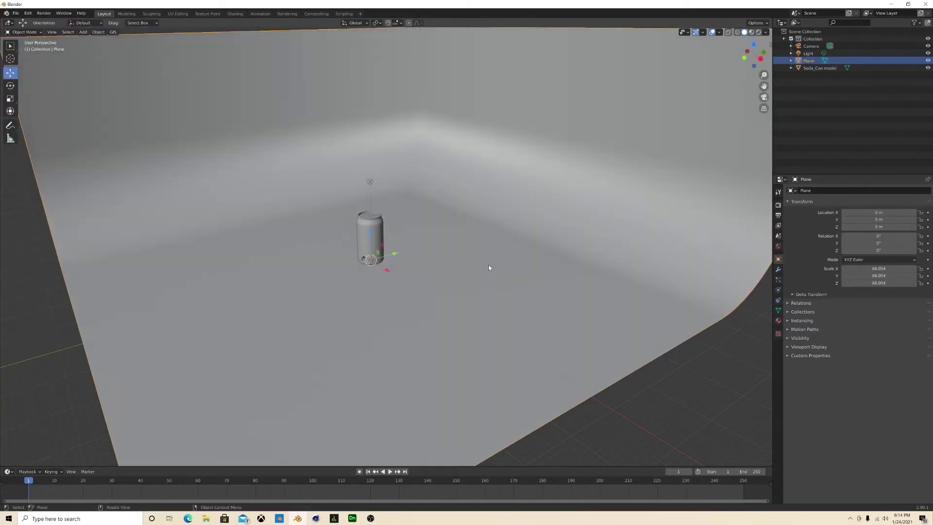
left_click(596, 406)
middle_click_drag(595, 406, 412, 315)
scroll(460, 340, "up", 5)
scroll(411, 315, "down", 2)
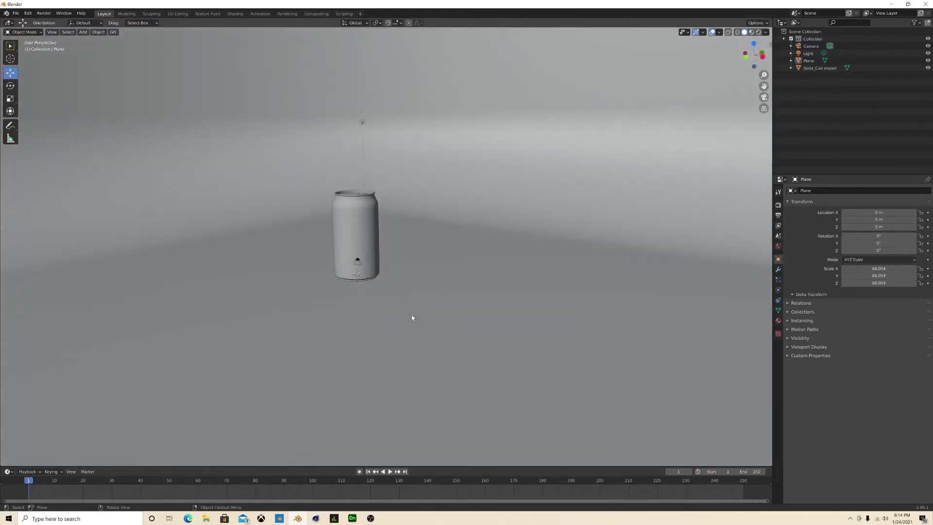
Step: Move the light out in front of the can to about X 12.8 m and Y -18 m, keeping its height
scroll(412, 318, "down", 6)
scroll(396, 298, "up", 4)
left_click(372, 164)
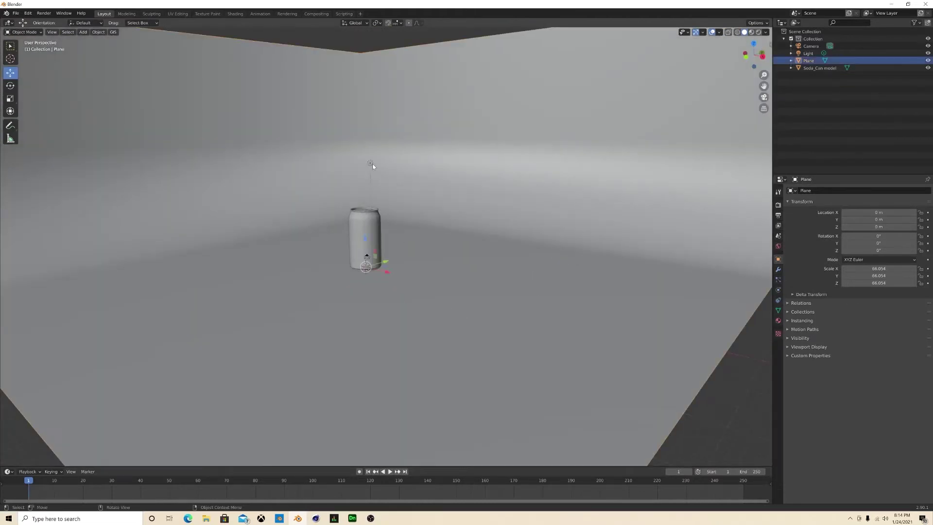
left_click(372, 163)
middle_click_drag(373, 165, 403, 178)
left_click_drag(382, 169, 347, 175)
left_click(324, 176)
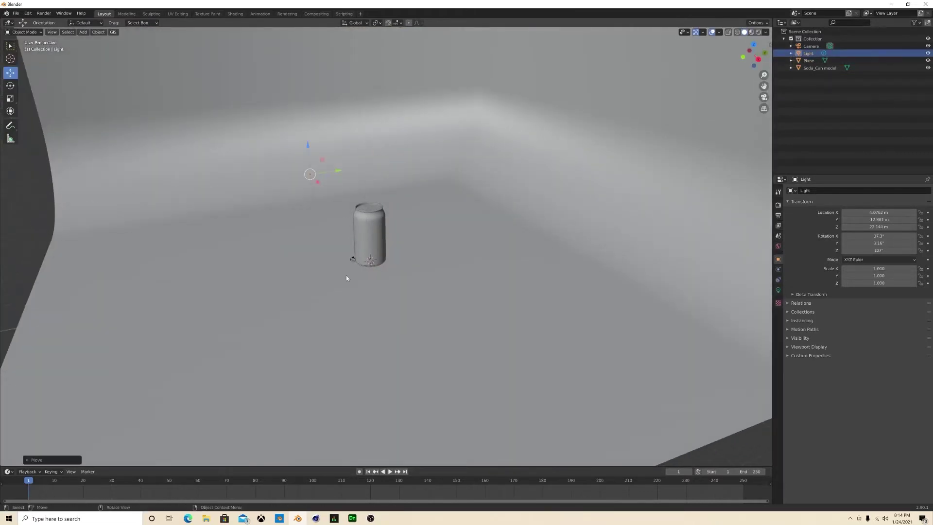
middle_click_drag(346, 276, 374, 281)
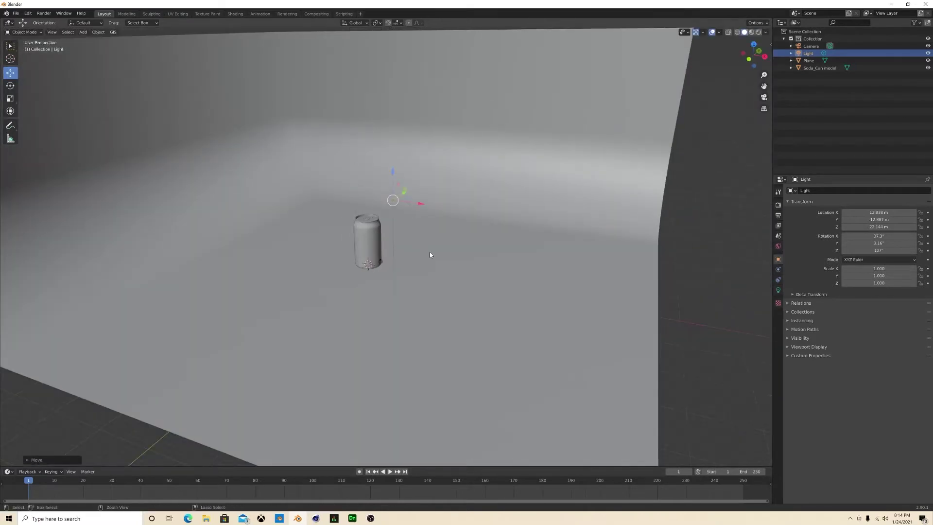
Step: Duplicate the light and move the copy along X to the opposite side of the can
key("ctrl+c")
key("ctrl+v")
key("g")
key("x")
left_click(340, 204)
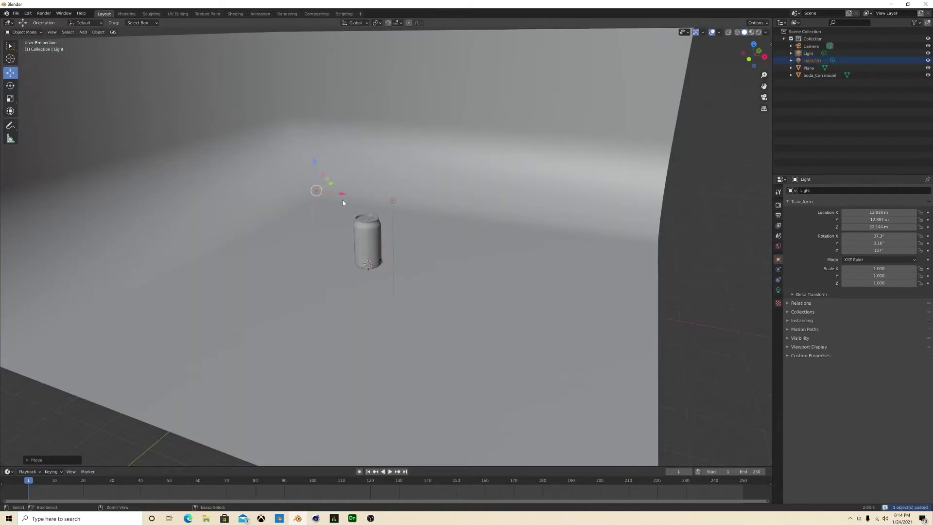
Step: Paste a third copy of the light and move it back along Y behind the can
key("ctrl+v")
key("g")
key("shift+z")
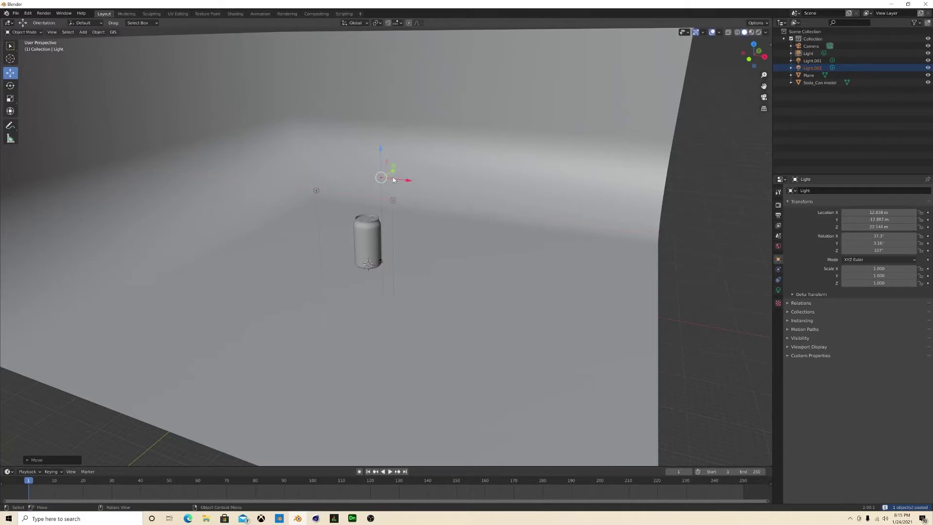
left_click(405, 182)
left_click(407, 184)
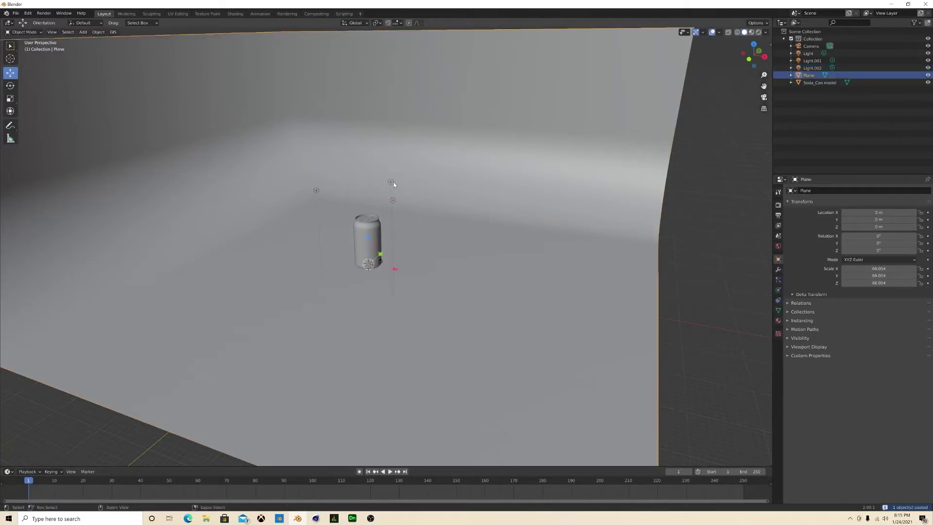
key("ctrl+z")
key("ctrl+z")
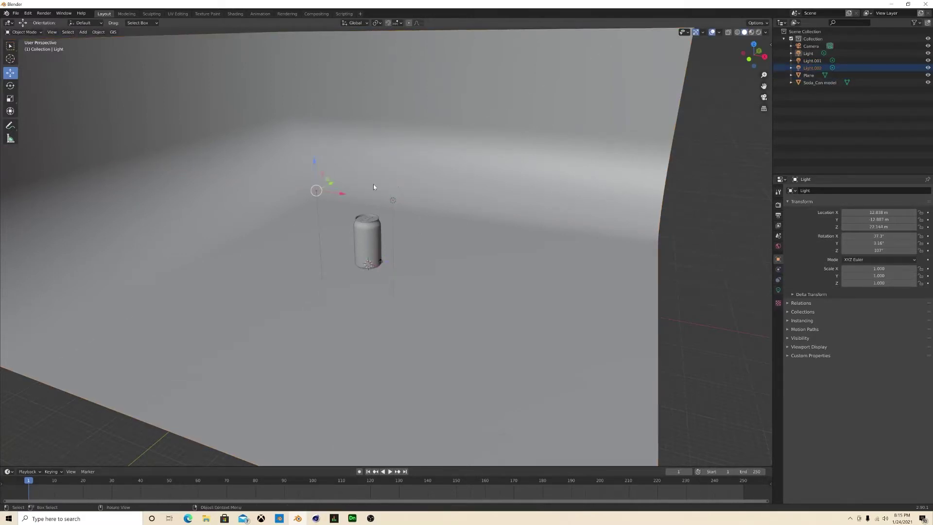
left_click_drag(331, 186, 410, 175)
middle_click_drag(454, 314, 464, 289)
left_click(737, 279)
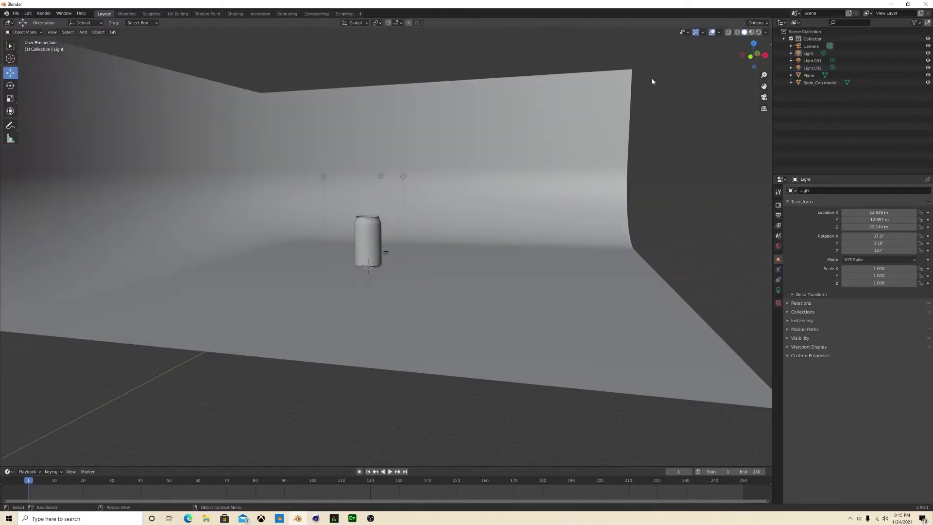
Step: Show the viewport in Rendered shading and rotate the can about Z to about 56° so the KUMO logo faces front
left_click(759, 32)
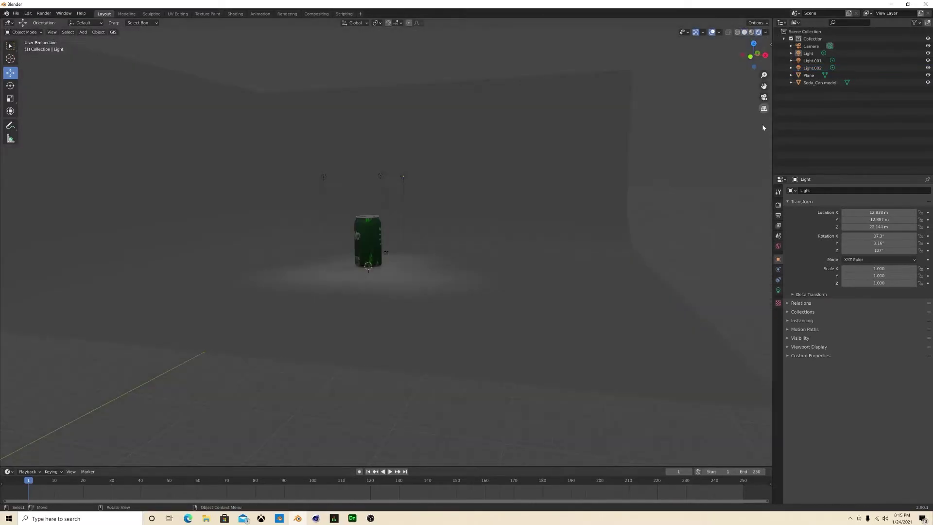
scroll(434, 200, "up", 4)
middle_click_drag(434, 201, 375, 211)
left_click(375, 211)
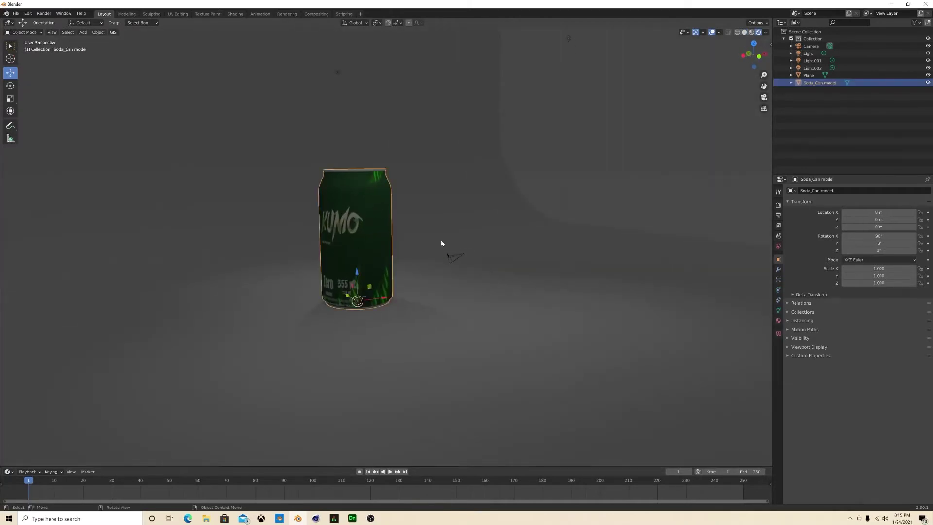
key("r")
key("z")
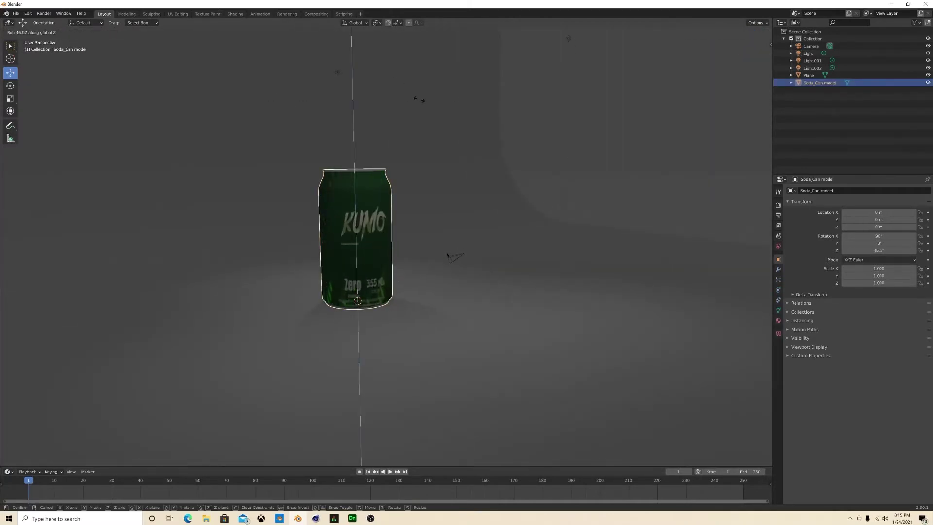
left_click(585, 186)
left_click(585, 186)
Step: Examine the lighting on the can and backdrop from several angles and distances in the rendered view
middle_click_drag(628, 175, 370, 210)
scroll(370, 209, "down", 8)
scroll(370, 209, "down", 6)
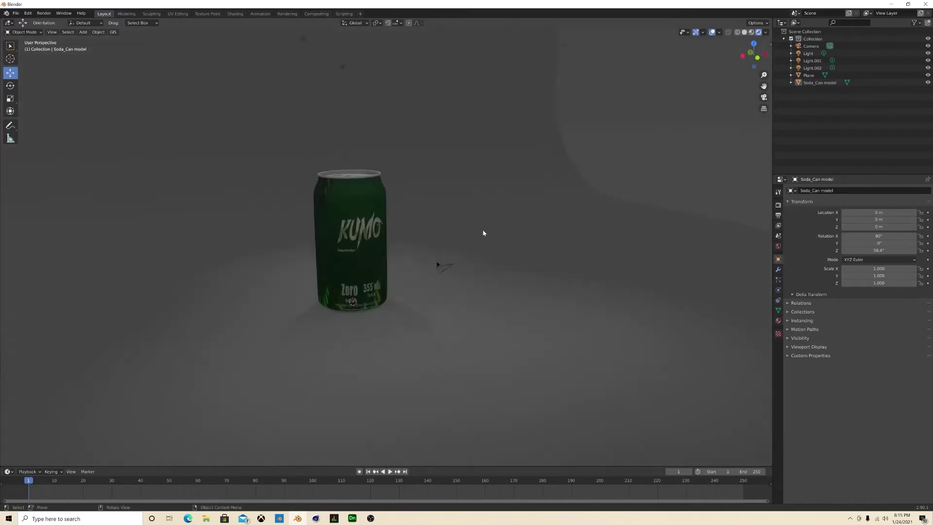
middle_click_drag(420, 222, 398, 209)
scroll(395, 223, "down", 5)
scroll(355, 234, "up", 6)
scroll(368, 198, "down", 3)
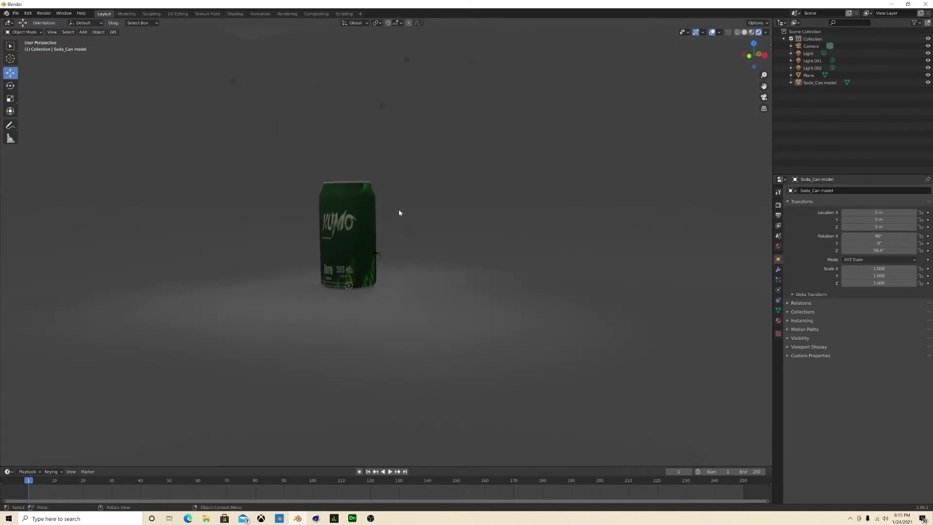
Step: Switch to the Shading workspace, show its viewport in Rendered shading and frame the front of the can closely
left_click(235, 14)
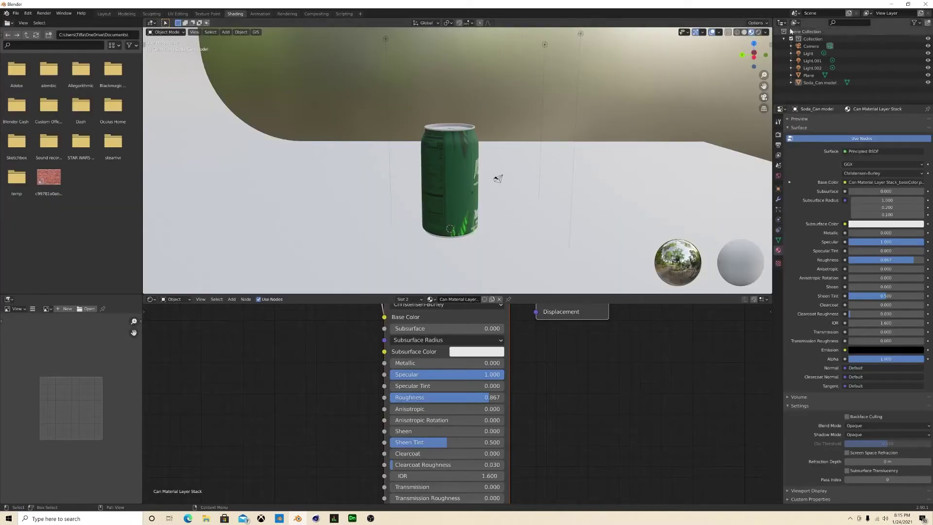
left_click(759, 33)
mouse_move(640, 98)
middle_mouse_down()
mouse_move(361, 161)
mouse_move(427, 165)
mouse_move(412, 177)
mouse_move(434, 180)
mouse_move(409, 173)
middle_mouse_up()
scroll(429, 169, "up", 3)
scroll(429, 169, "down", 4)
scroll(413, 178, "up", 1)
scroll(434, 180, "up", 2)
Step: Set the base color of the backdrop plane's material to bright green
left_click(599, 198)
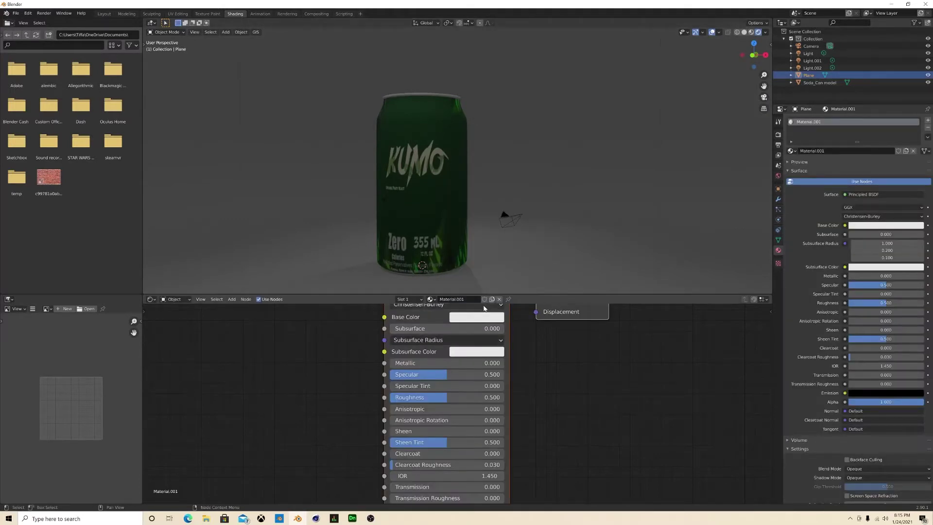
left_click(477, 317)
left_click(457, 200)
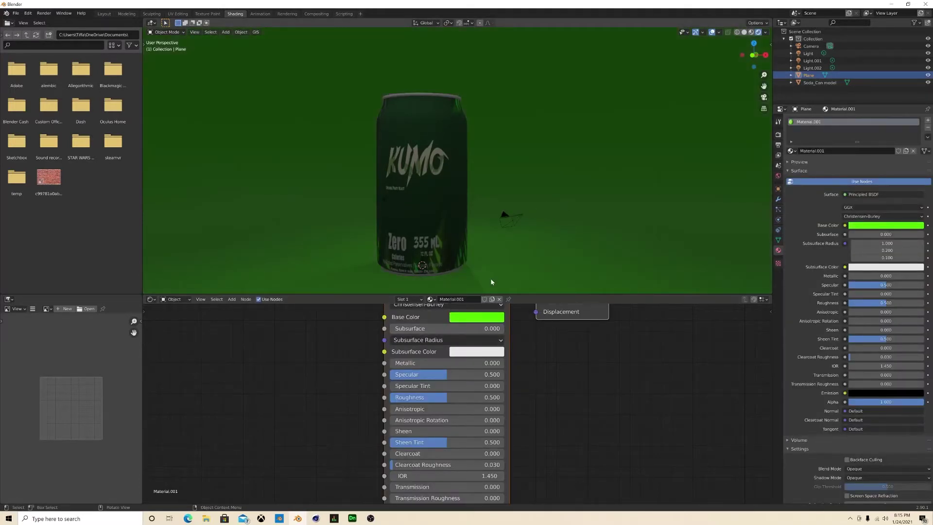
Step: Darken the backdrop's green base color to a value of 0.487 and switch to the Layout workspace
left_click(477, 317)
left_click_drag(538, 222, 539, 205)
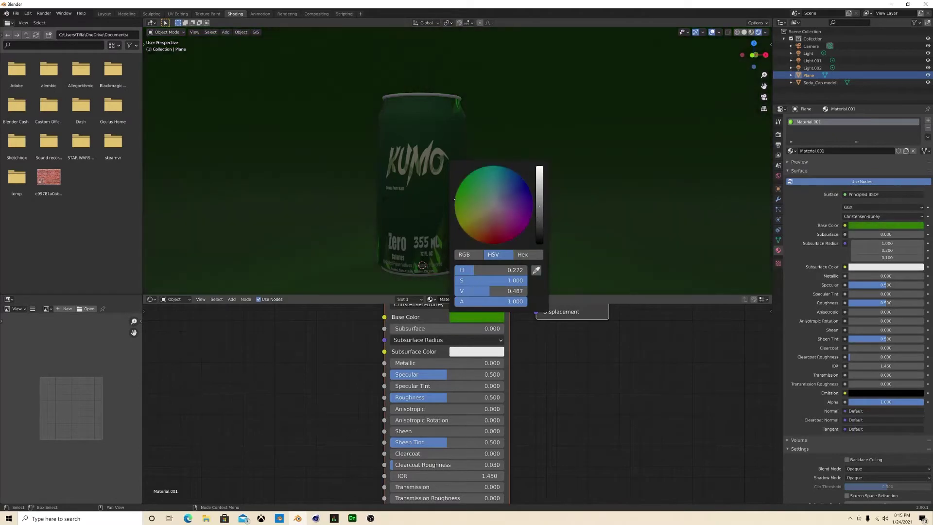
left_click(104, 14)
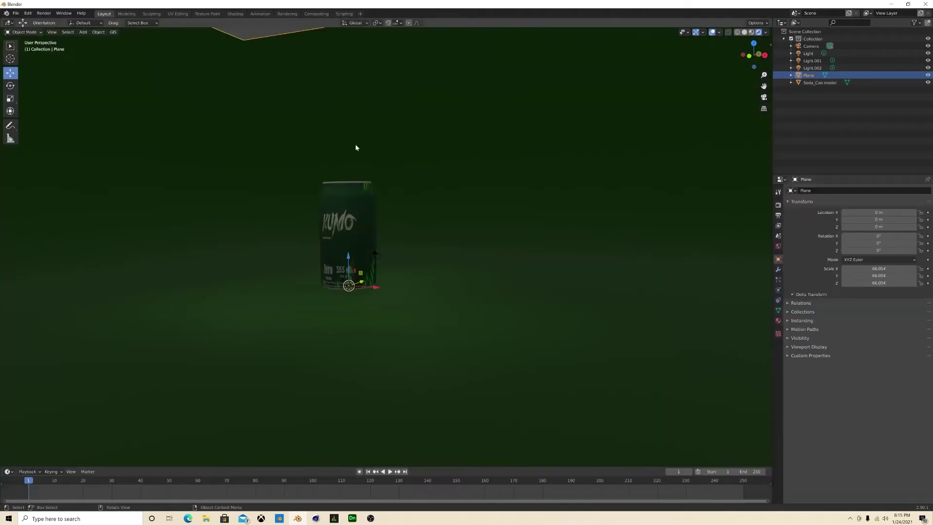
Step: Add a sun light, place it outside the backdrop at about Y -94 m and Z 39 m, and angle it toward the can
middle_click_drag(355, 147, 435, 225)
scroll(411, 234, "down", 8)
key("shift+a")
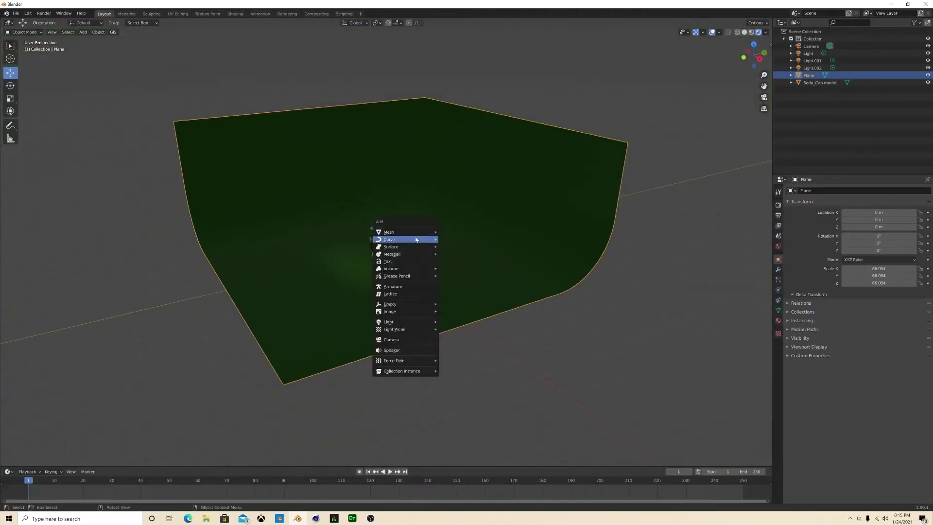
mouse_move(421, 322)
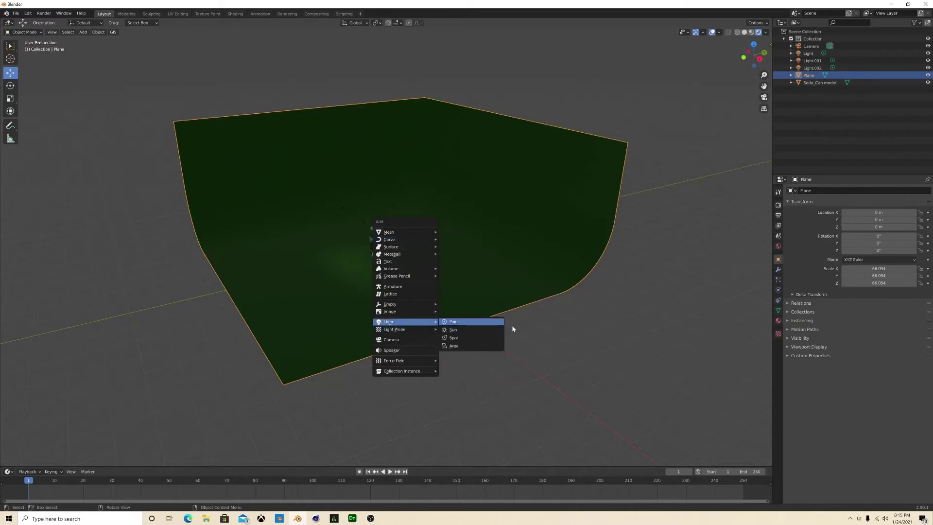
left_click(484, 330)
left_click_drag(378, 227, 151, 236)
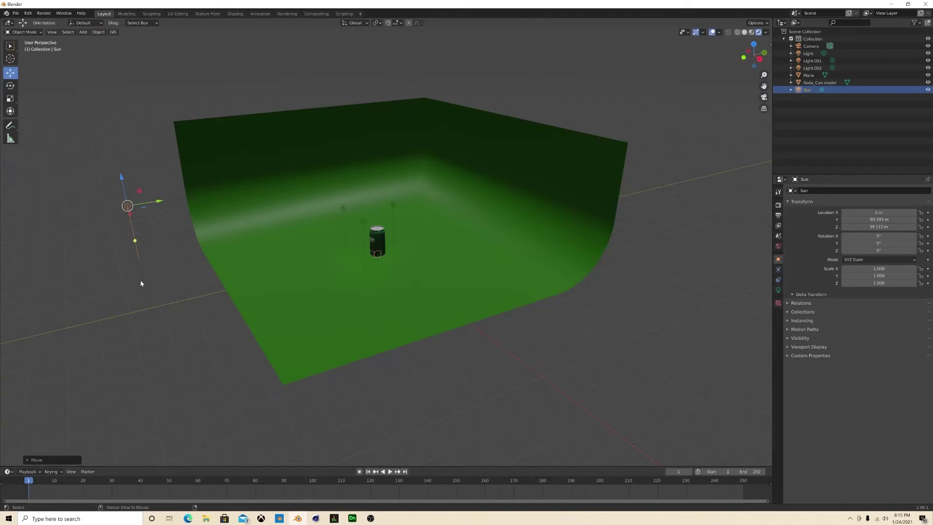
key("KP_3")
left_click_drag(165, 202, 302, 217)
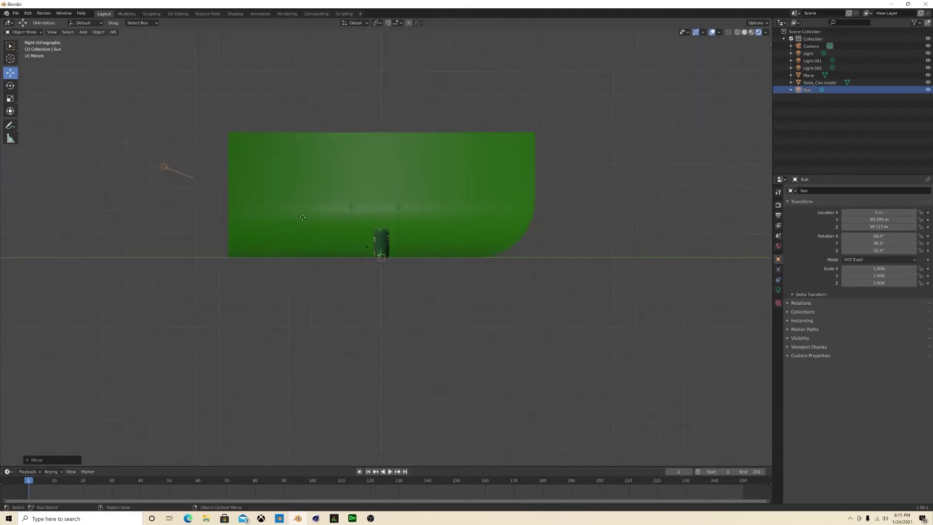
middle_click_drag(316, 222, 372, 242)
scroll(428, 287, "up", 5)
left_click(397, 186)
left_click(357, 205, "shift")
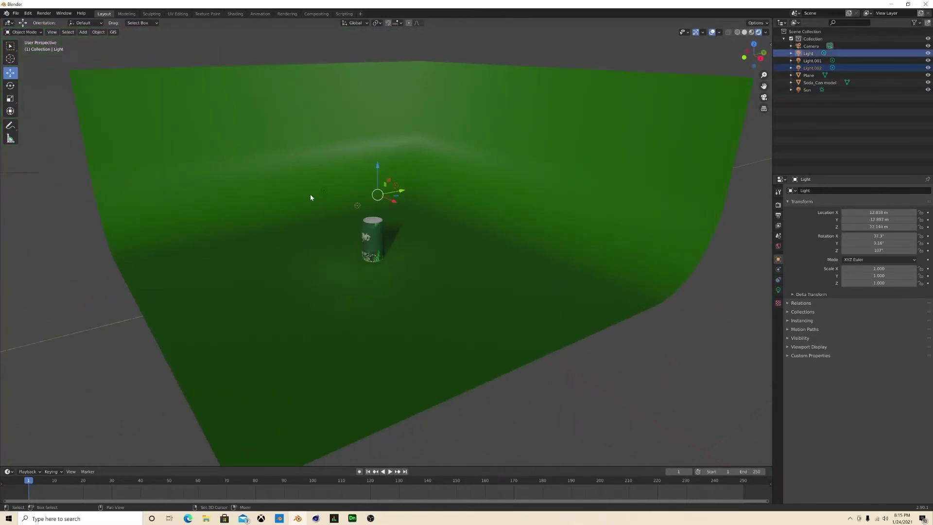
left_click(320, 192, "shift")
left_click(357, 205)
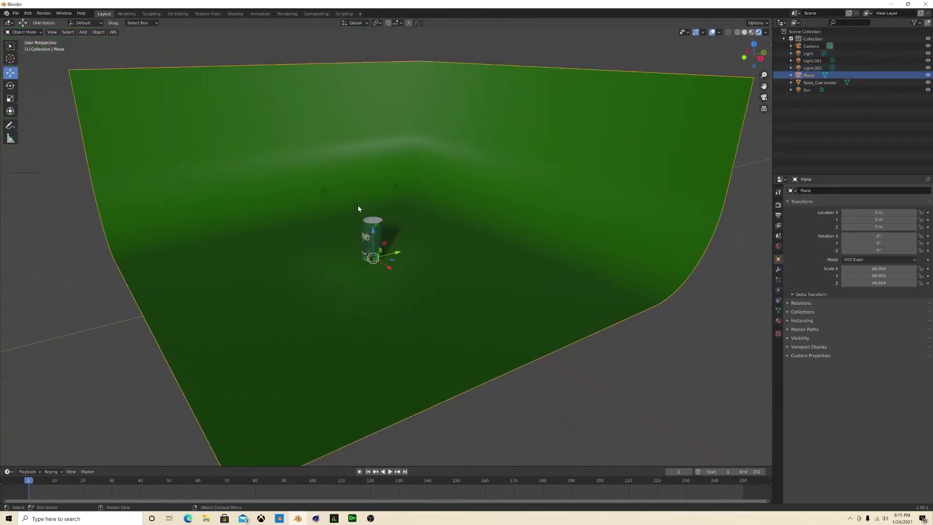
Step: Lower the three point lights above the can together to a height of about 20 m and show their light settings
left_click(357, 206)
left_click(396, 186, "shift")
left_click(326, 191, "shift")
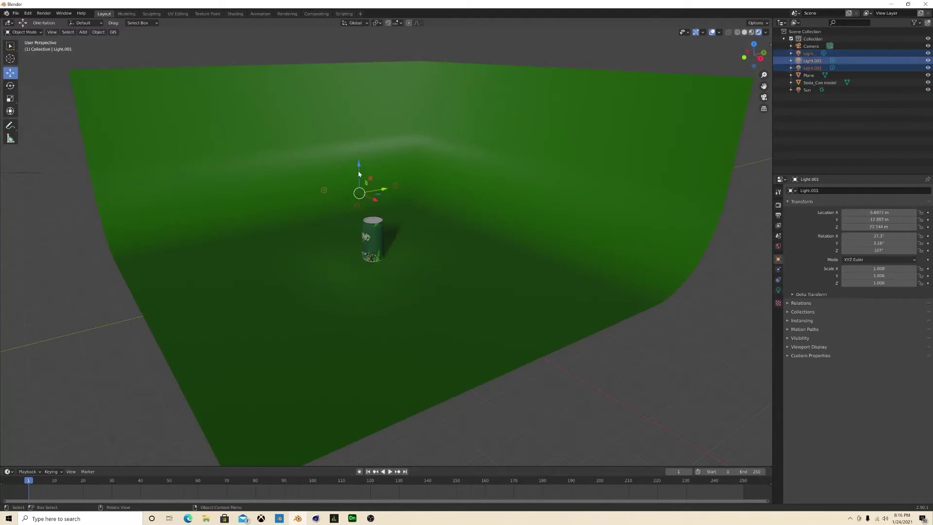
key("g")
key("z")
left_click_drag(381, 198, 419, 175)
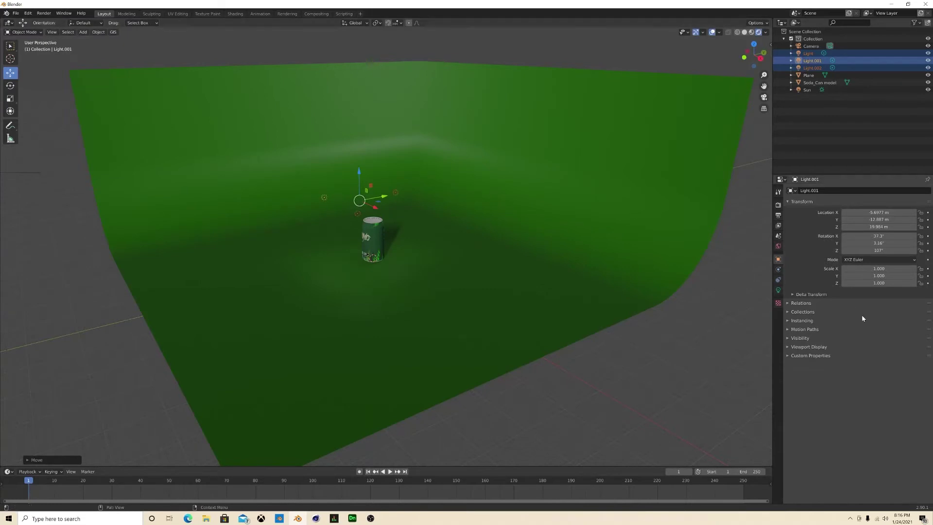
left_click(778, 290)
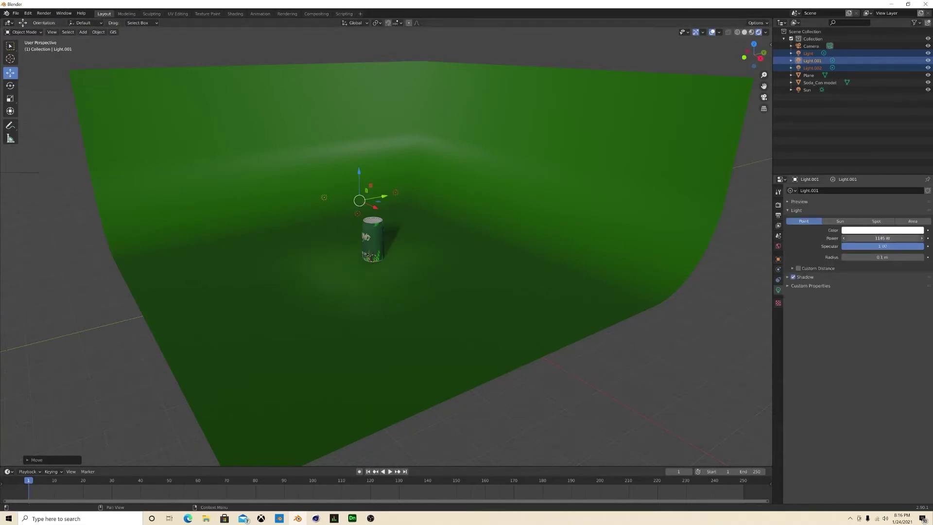
Step: In the Shading workspace, set the Metallic value of the can's Can Material Layer Stack material to 1.000
left_click(299, 212)
scroll(276, 254, "up", 6)
mouse_move(277, 254)
middle_mouse_down()
mouse_move(473, 288)
mouse_move(303, 233)
mouse_move(221, 118)
middle_mouse_up()
left_click(235, 13)
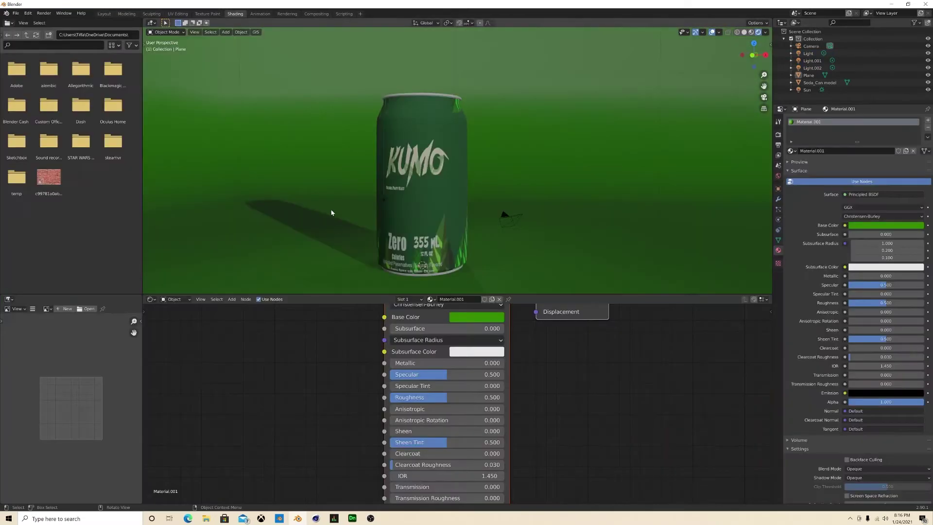
left_click(468, 174)
mouse_move(313, 375)
middle_mouse_down()
mouse_move(336, 396)
mouse_move(302, 365)
middle_mouse_up()
left_click_drag(411, 388, 465, 389)
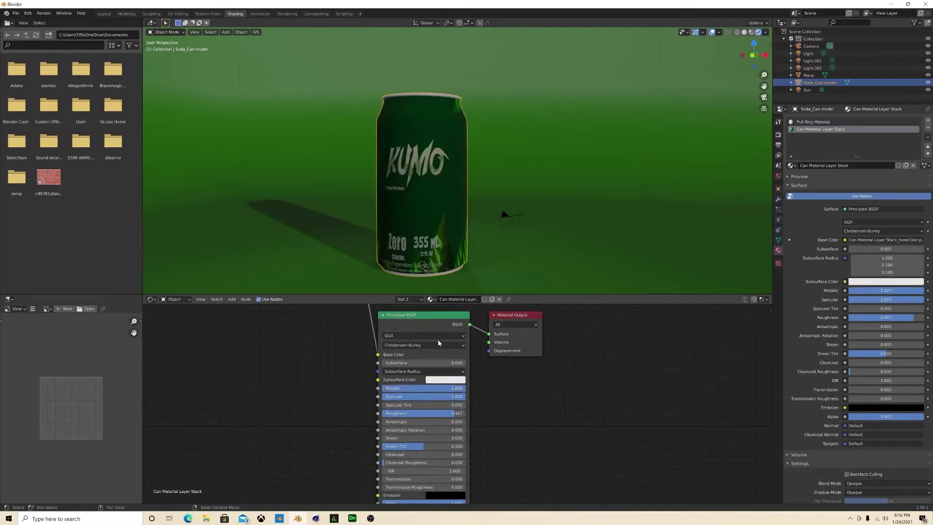
Step: Set the Pull Ring Material's Metallic to 1.000 and its Roughness to 0.445
left_click(814, 122)
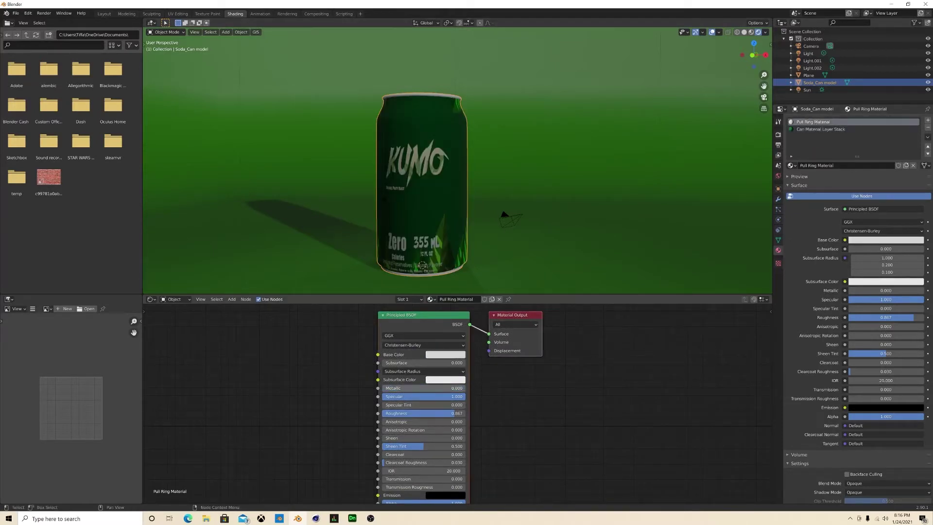
left_click_drag(389, 388, 433, 389)
middle_click_drag(466, 97, 459, 142)
left_click_drag(425, 413, 391, 413)
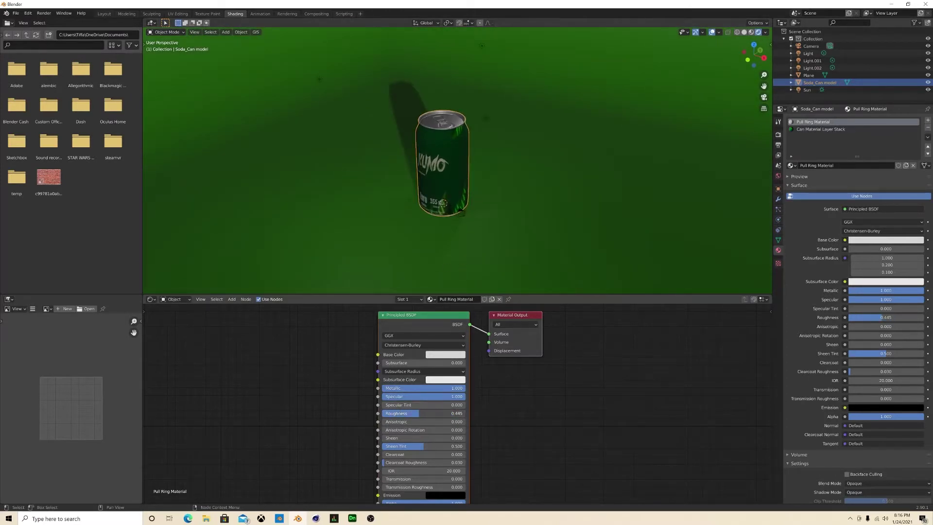
Step: Set the Roughness of the Can Material Layer Stack material to 0.345 and check the can's reflections
left_click(797, 129)
mouse_move(452, 413)
left_mouse_down()
mouse_move(403, 413)
mouse_move(411, 413)
left_mouse_up()
middle_click_drag(469, 188, 519, 167)
left_click(654, 158)
middle_click_drag(655, 159, 345, 253)
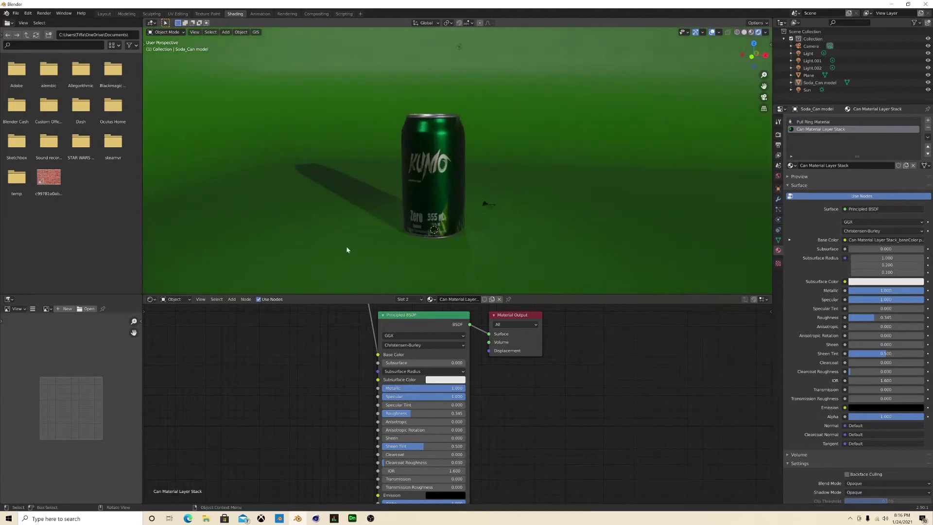
left_click(294, 381)
type("vo")
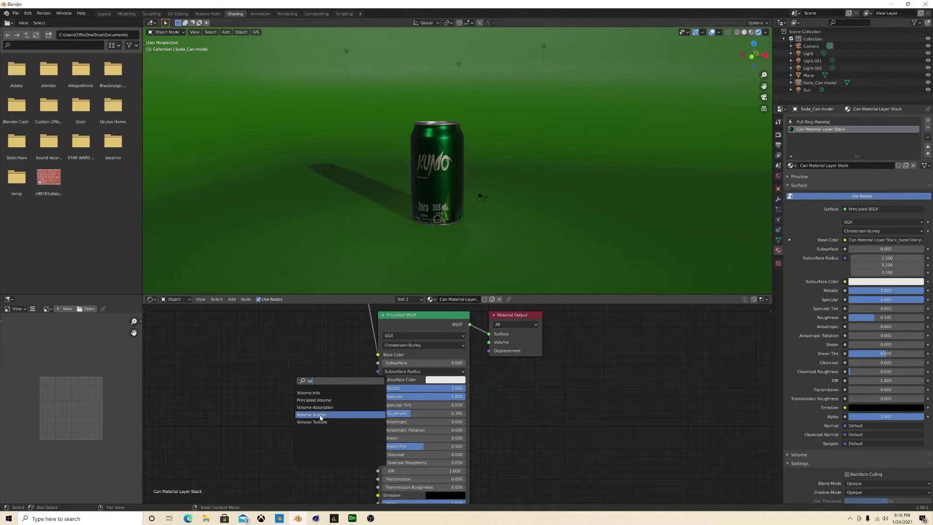
left_click(319, 414)
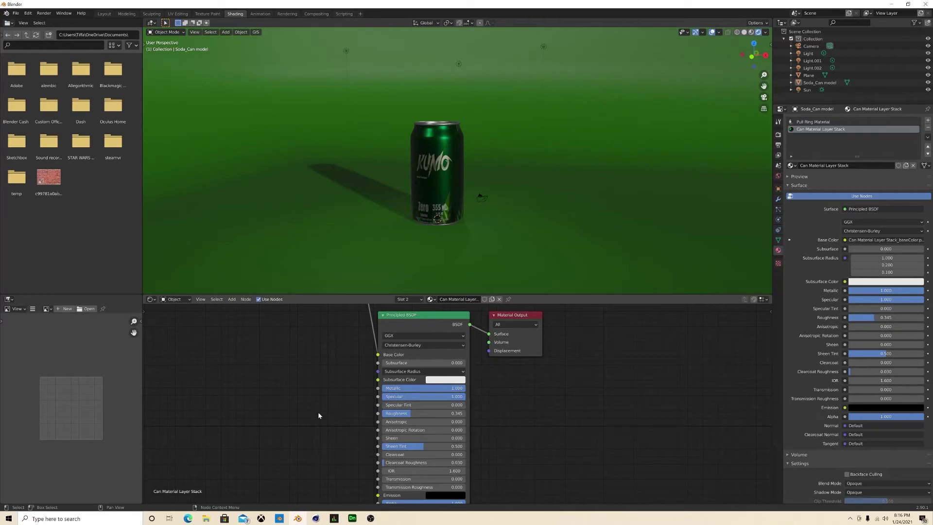
Step: Add a Voronoi Texture node before the Principled BSDF in the can material
key("shift+a")
left_click(290, 391)
type("vo")
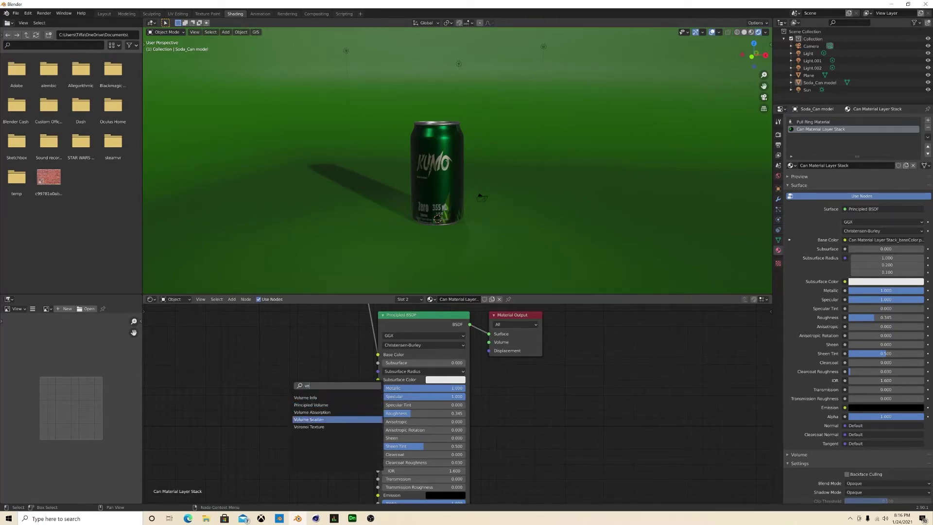
left_click(322, 427)
left_click(194, 343)
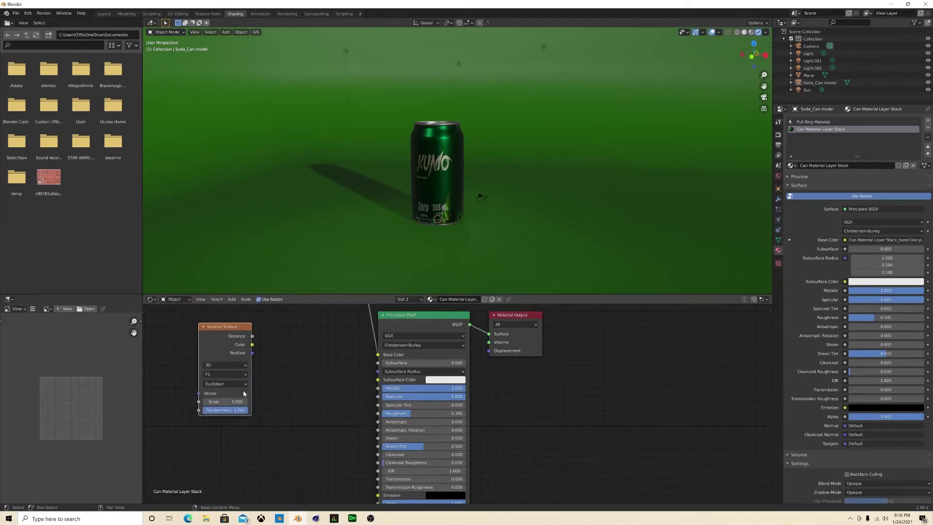
Step: Add a Noise Texture node below the Voronoi Texture node
key("shift+a")
left_click(277, 406)
type("n")
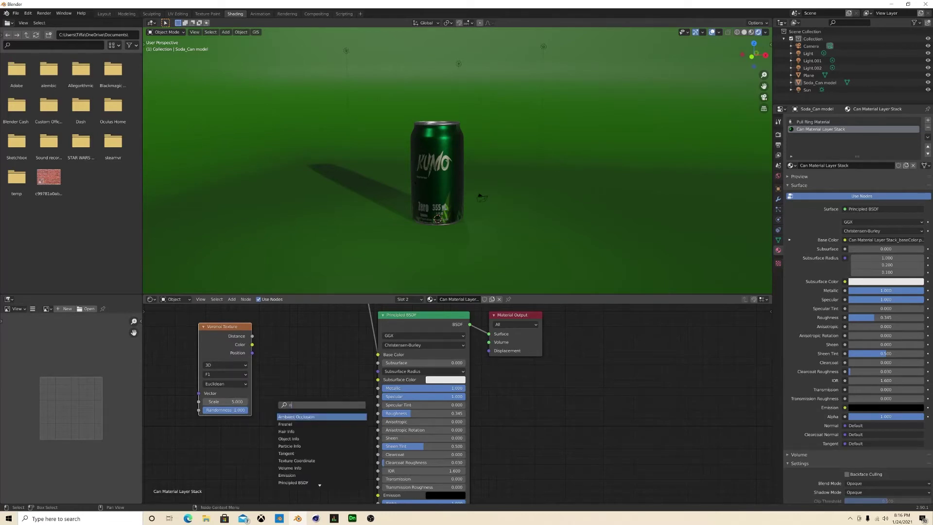
type("oise")
key("Return")
left_click(206, 441)
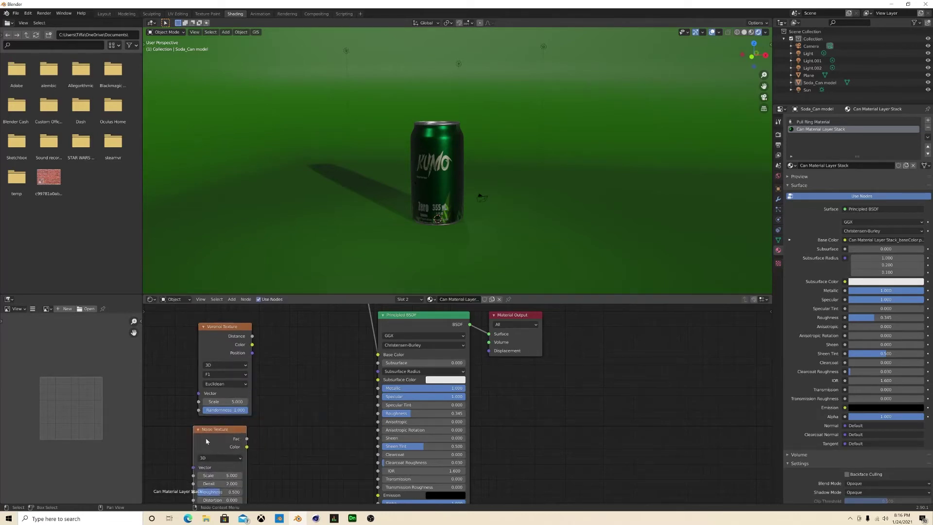
Step: Add a MixRGB node beside the two texture nodes and shift the group away from the Principled BSDF to make room
key("shift+a")
left_click(291, 380)
type("mi")
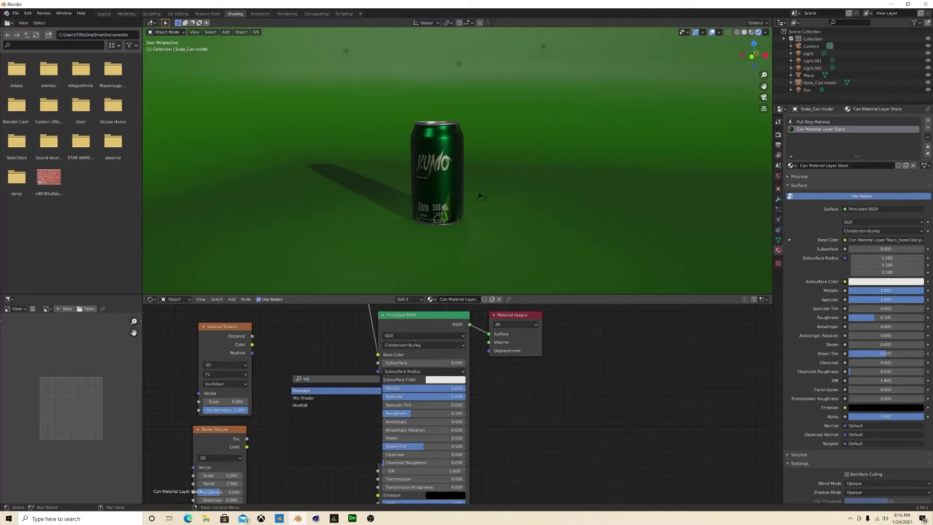
left_click(305, 407)
left_click(282, 412)
left_click_drag(290, 356, 218, 470)
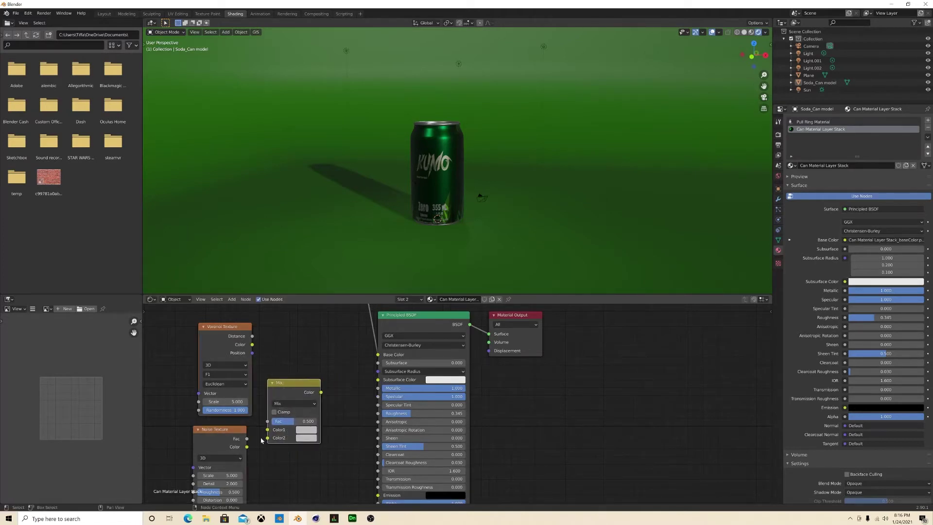
left_click_drag(301, 375, 212, 387)
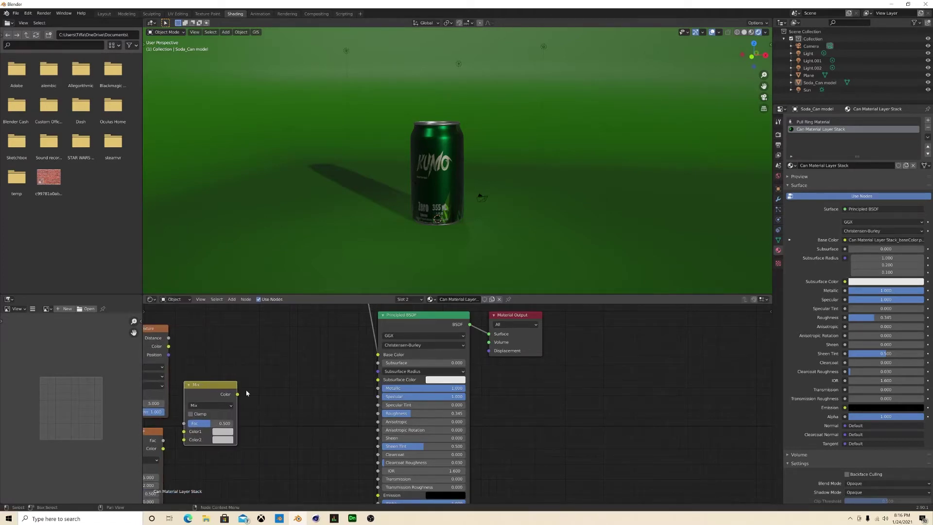
Step: Add a ColorRamp node between the Mix node and the Principled BSDF and feed the Mix color into its Fac
key("shift+a")
left_click(280, 389)
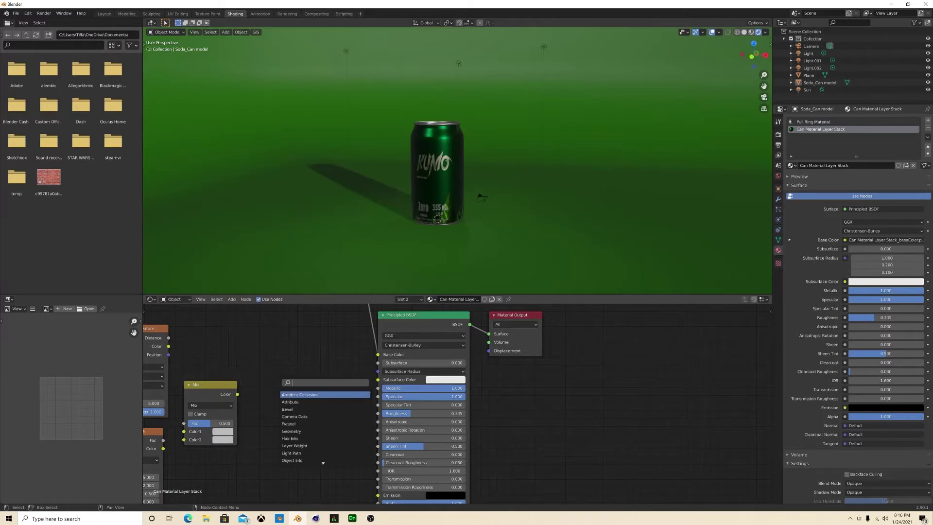
type("color")
left_click(283, 402)
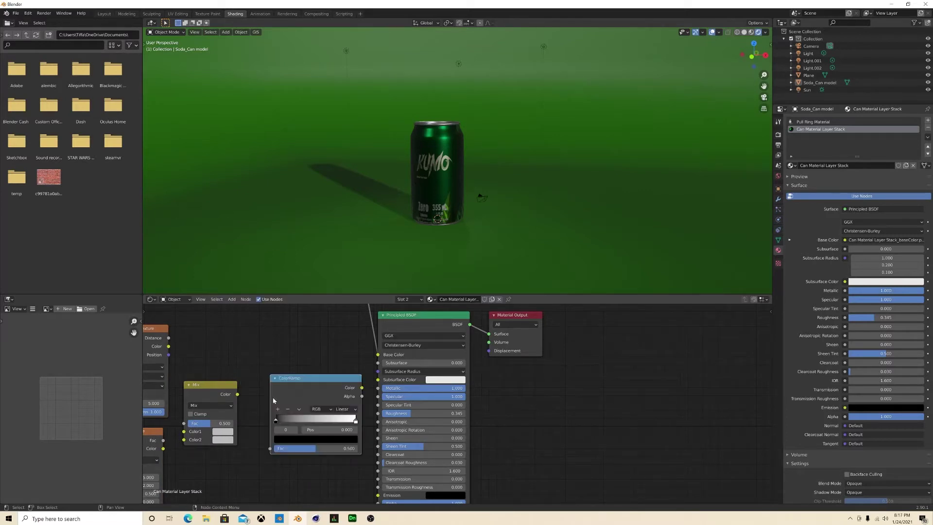
left_click_drag(237, 395, 270, 448)
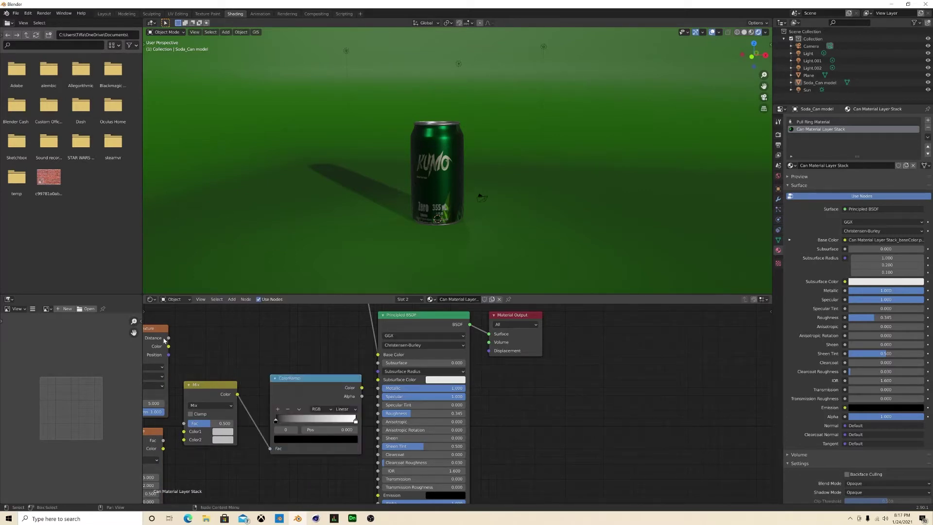
Step: Connect the Voronoi and Noise textures to the Mix node's Color1 and Color2, and the ColorRamp's color to the Principled BSDF's Roughness
left_click_drag(168, 346, 192, 417)
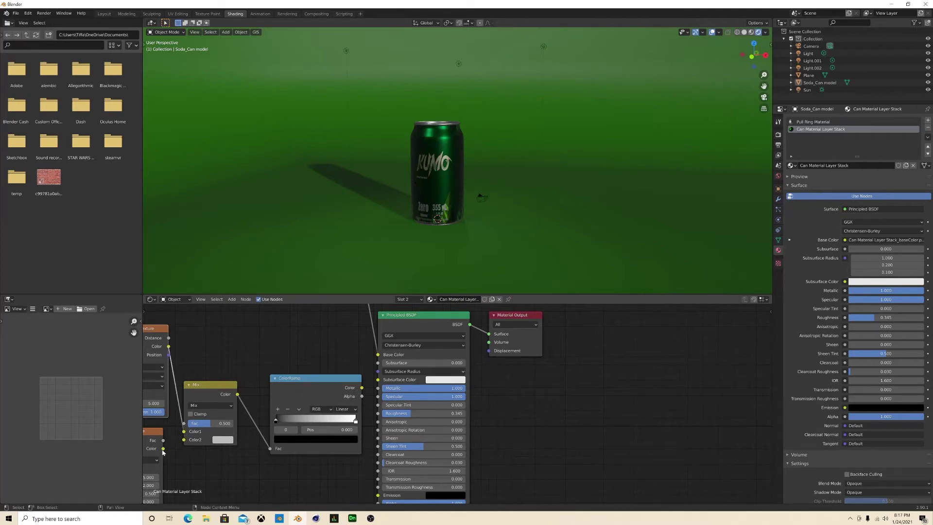
left_click_drag(163, 450, 182, 441)
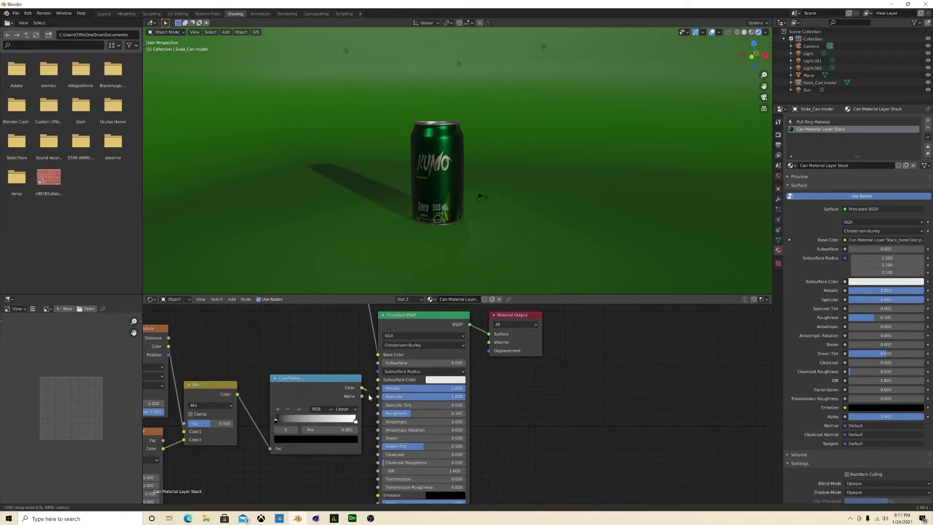
left_click_drag(378, 418, 377, 415)
Step: Move the ColorRamp's black stop to about 0.29, check the can's surface from several angles and reselect the can
middle_click_drag(310, 347, 402, 364)
middle_click_drag(272, 389, 372, 371)
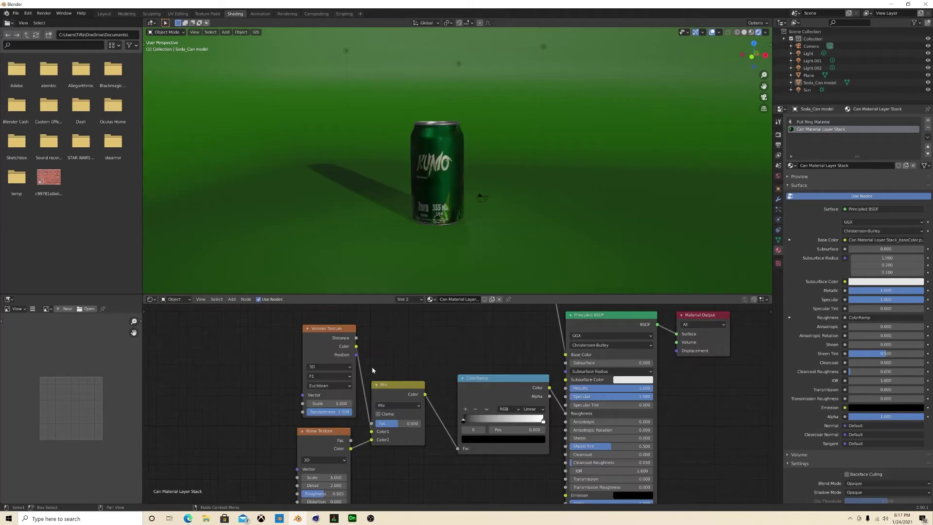
scroll(465, 370, "down", 3)
middle_click_drag(465, 370, 473, 348)
scroll(475, 327, "up", 1)
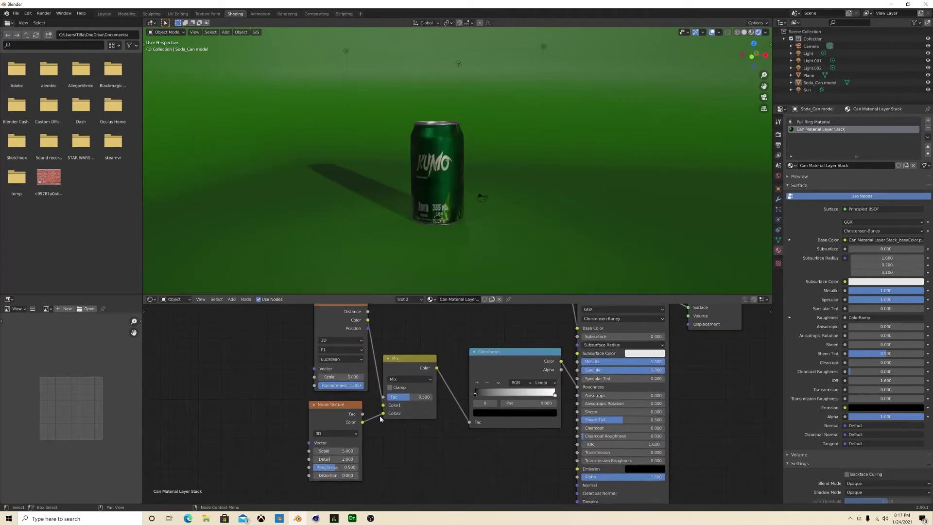
left_click(499, 396)
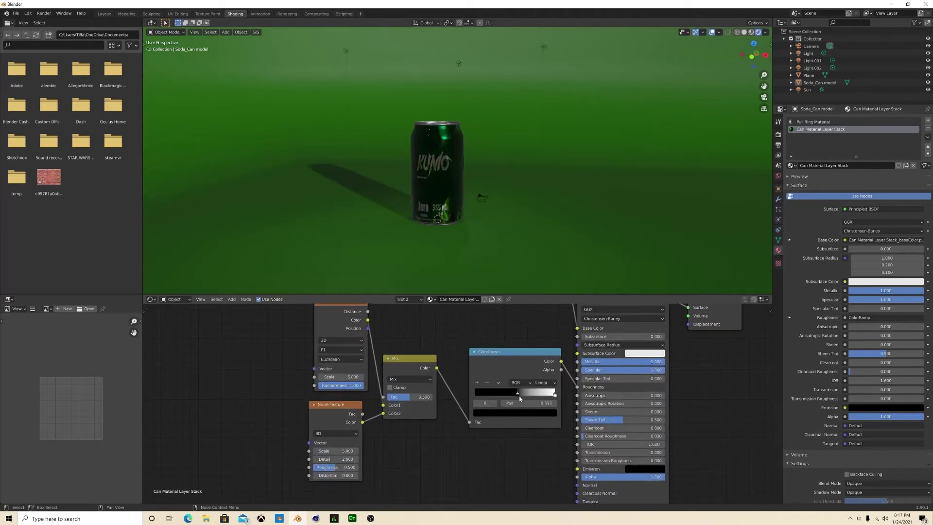
left_click(506, 227)
middle_click_drag(505, 227, 674, 155)
scroll(563, 191, "down", 4)
scroll(627, 163, "up", 4)
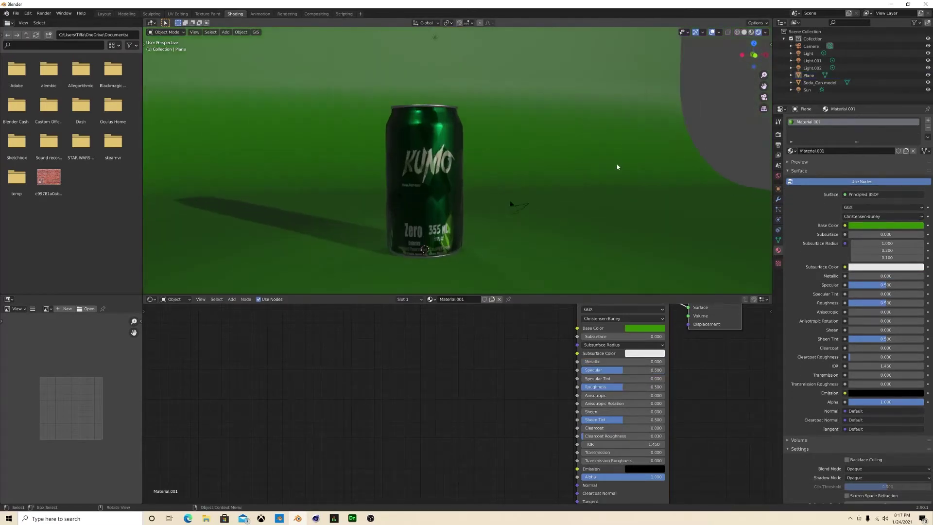
left_click(446, 209)
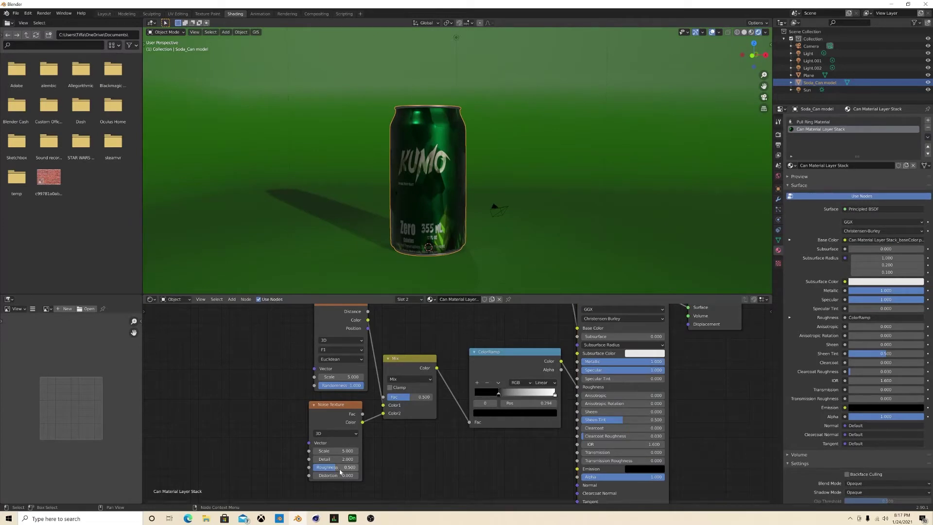
Step: Set the Noise Texture's Scale to -5.3 and raise the Mix node's Fac to about 0.8
mouse_move(339, 451)
left_mouse_down()
mouse_move(369, 451)
mouse_move(354, 450)
left_mouse_up()
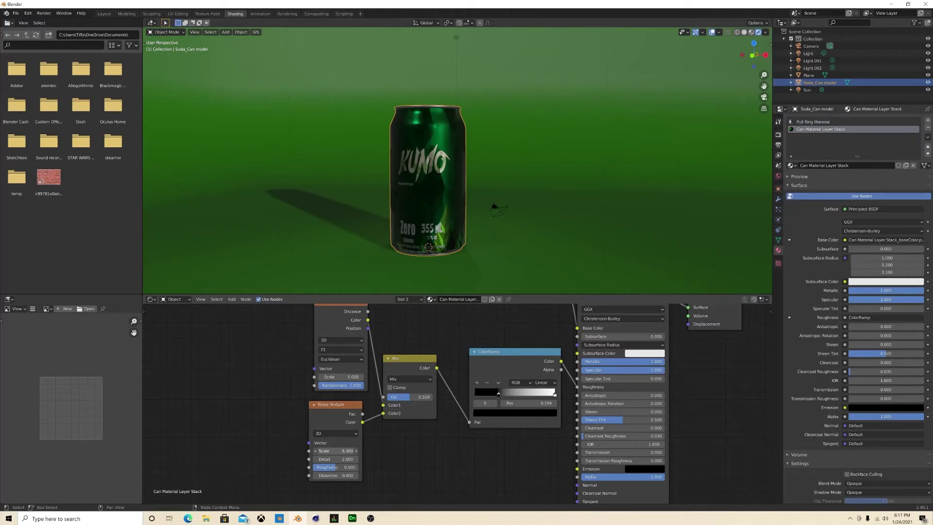
mouse_move(435, 402)
left_mouse_down()
mouse_move(454, 403)
mouse_move(419, 397)
left_mouse_up()
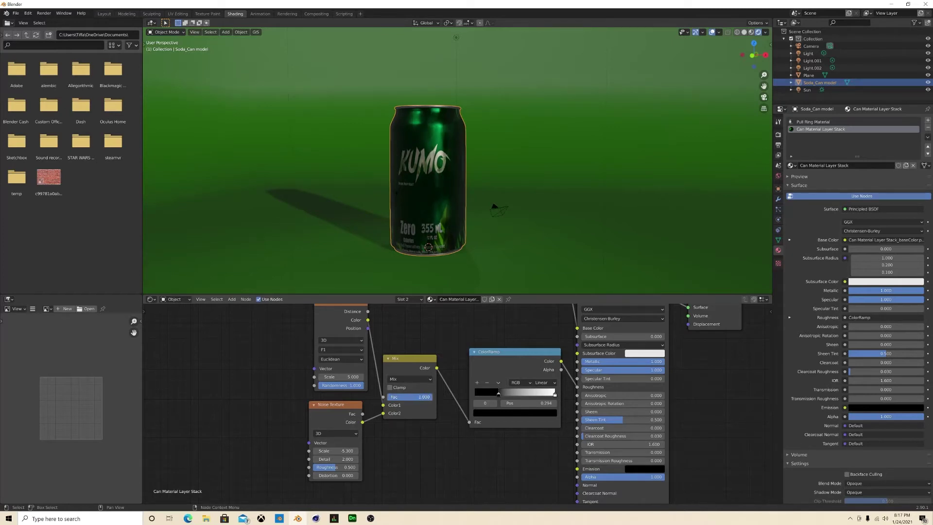
left_click(469, 207)
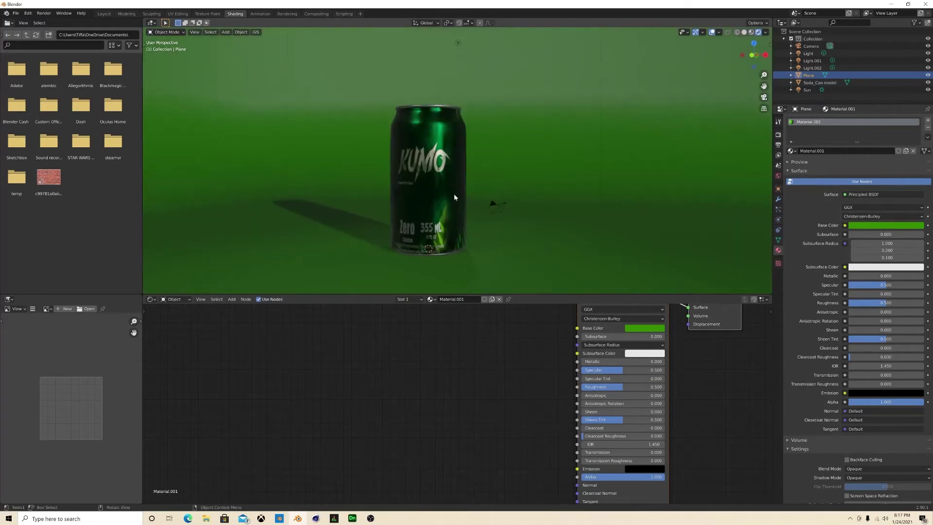
Step: Lock the camera to the view, pull it back until the whole can is framed near the ground, and unlock it
scroll(419, 213, "down", 4)
mouse_move(455, 197)
middle_mouse_down()
mouse_move(419, 212)
mouse_move(436, 189)
mouse_move(466, 193)
middle_mouse_up()
scroll(435, 190, "up", 5)
key("KP_0")
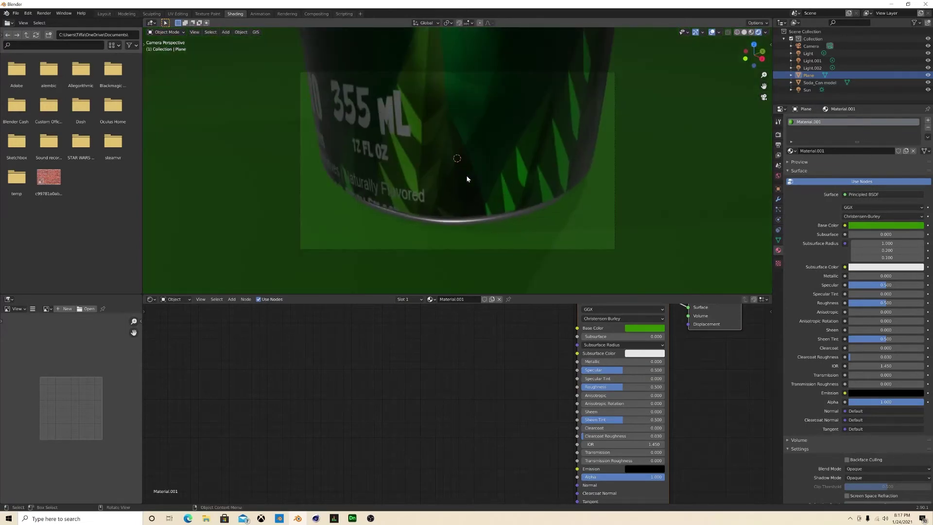
scroll(491, 171, "up", 1)
key("n")
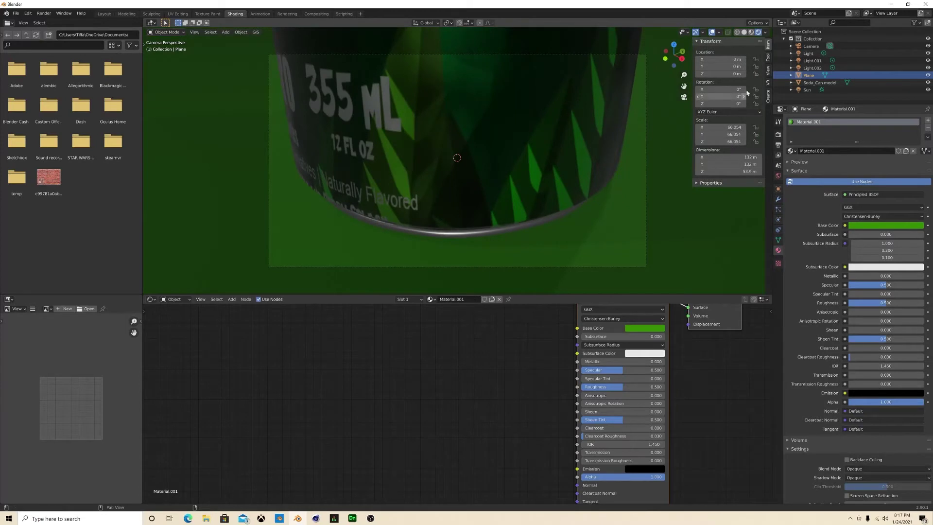
left_click(767, 74)
scroll(459, 152, "down", 11)
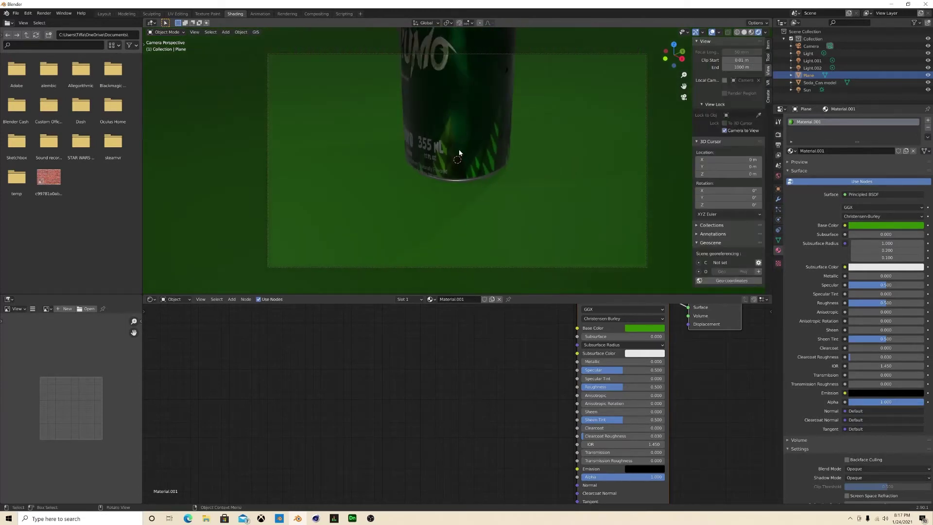
mouse_move(459, 152)
middle_mouse_down()
mouse_move(462, 135)
mouse_move(444, 117)
mouse_move(454, 164)
mouse_move(470, 153)
middle_mouse_up()
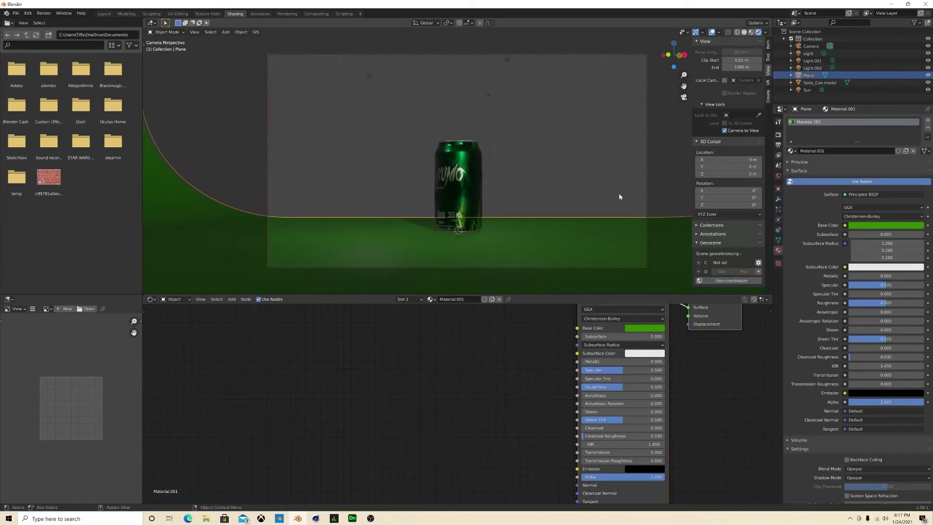
left_click(758, 131)
Step: Select the camera and raise its lens clip end distance far enough to include the whole green backdrop
left_click(779, 155)
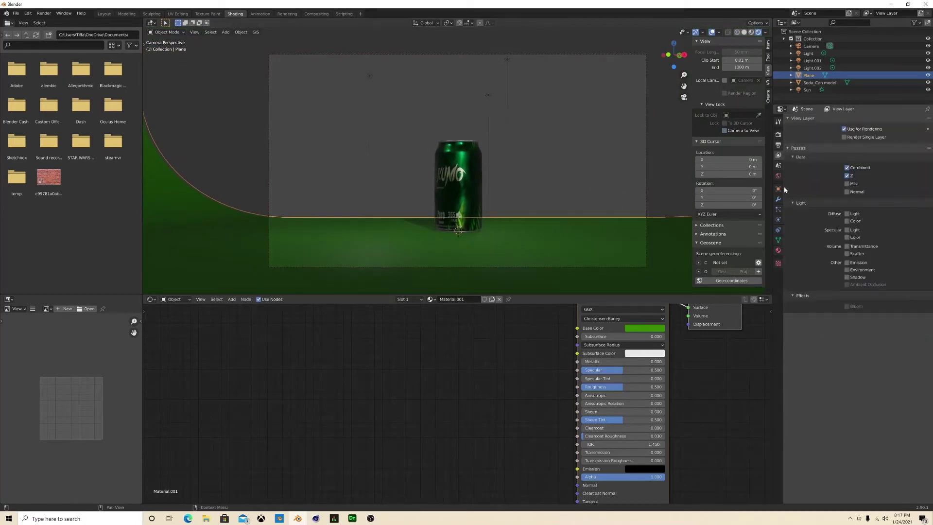
left_click(647, 169)
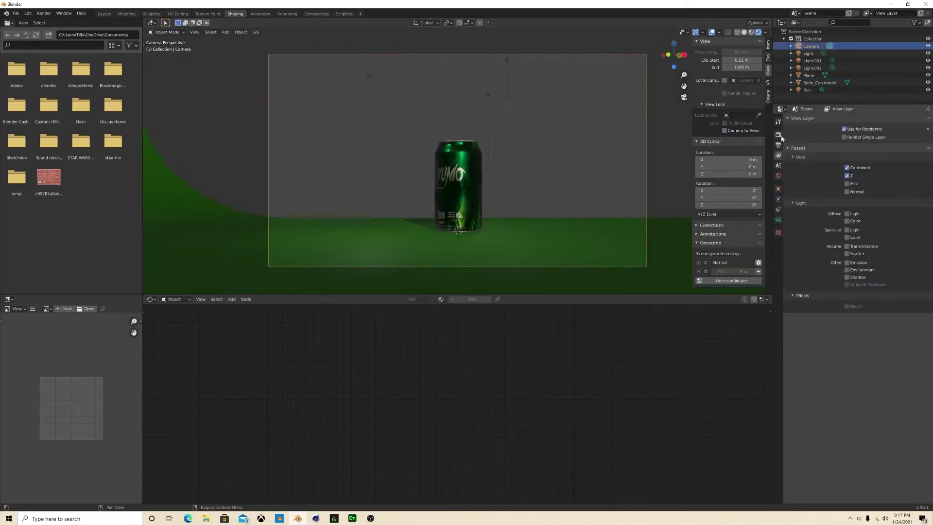
left_click(778, 145)
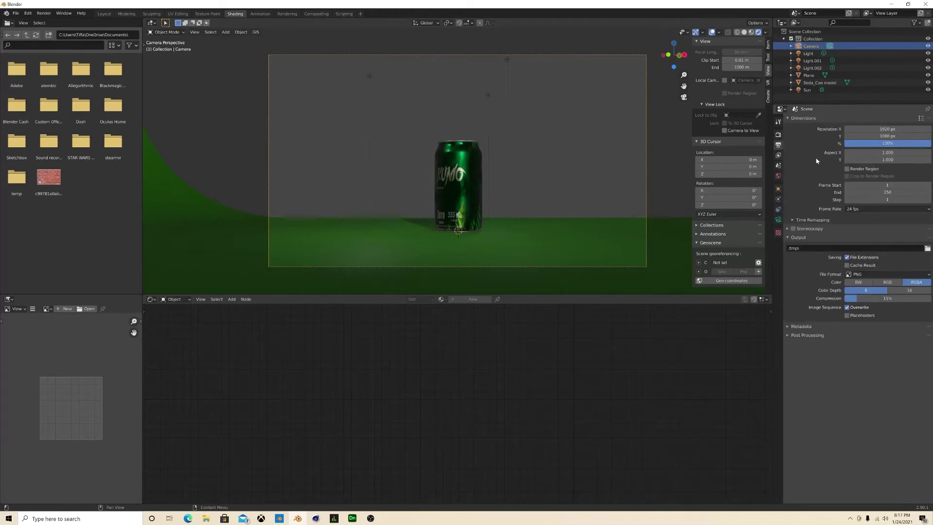
left_click(778, 219)
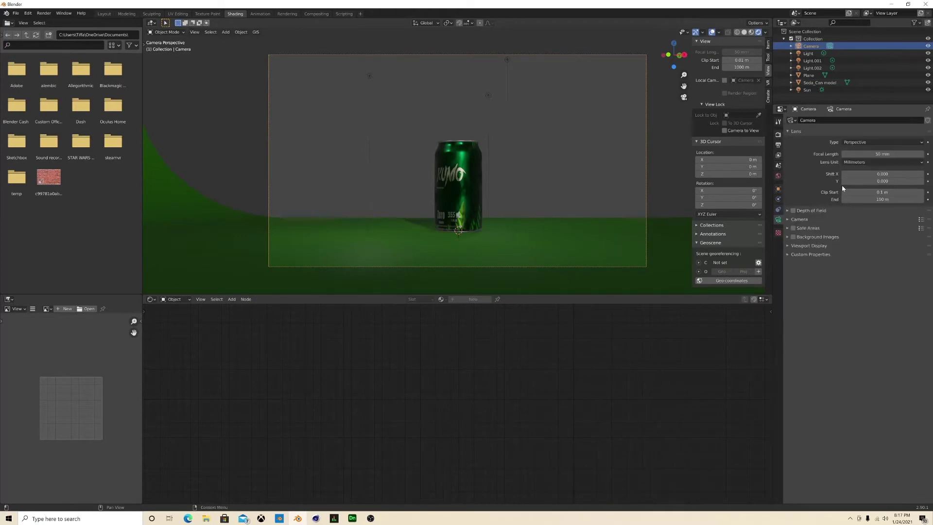
left_click_drag(877, 199, 923, 198)
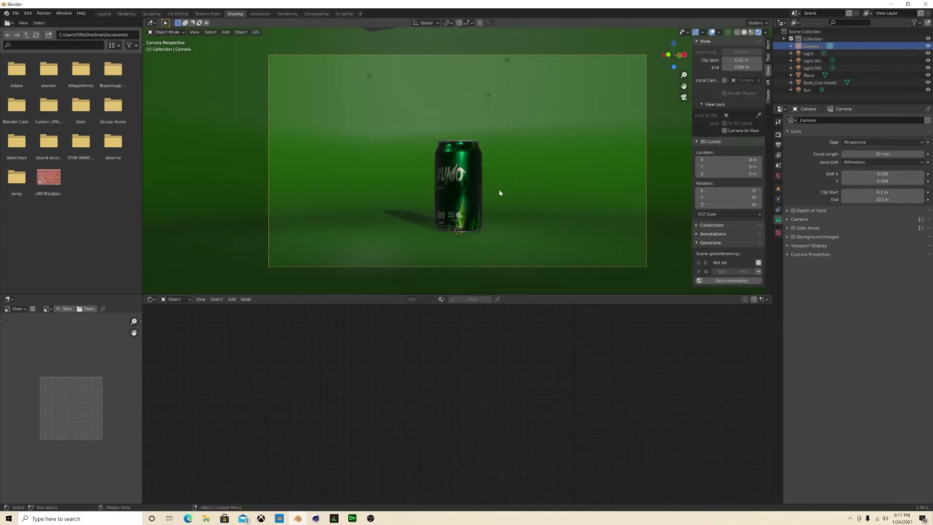
Step: Lock the camera to the view again and reframe the can centrally from the front with the KUMO lettering facing it
left_click(499, 193)
middle_click_drag(499, 193, 462, 168)
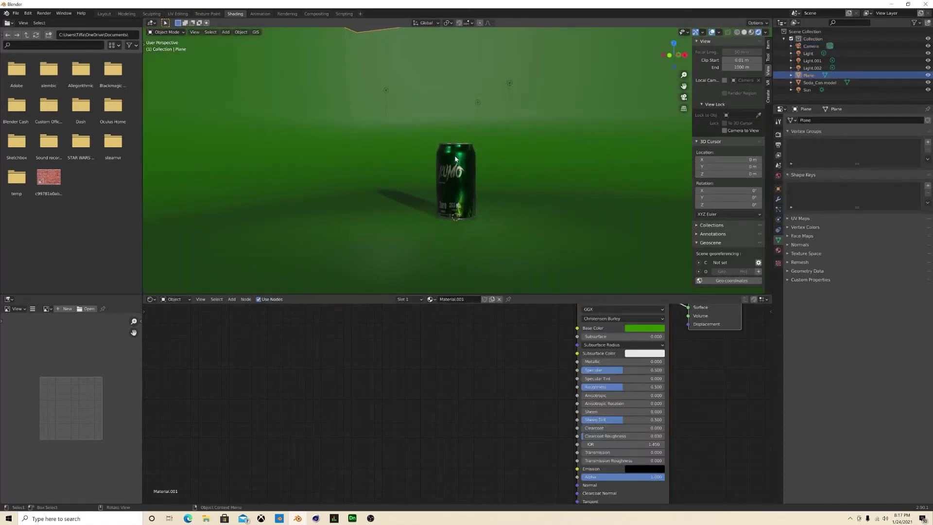
key("KP_0")
left_click(725, 130)
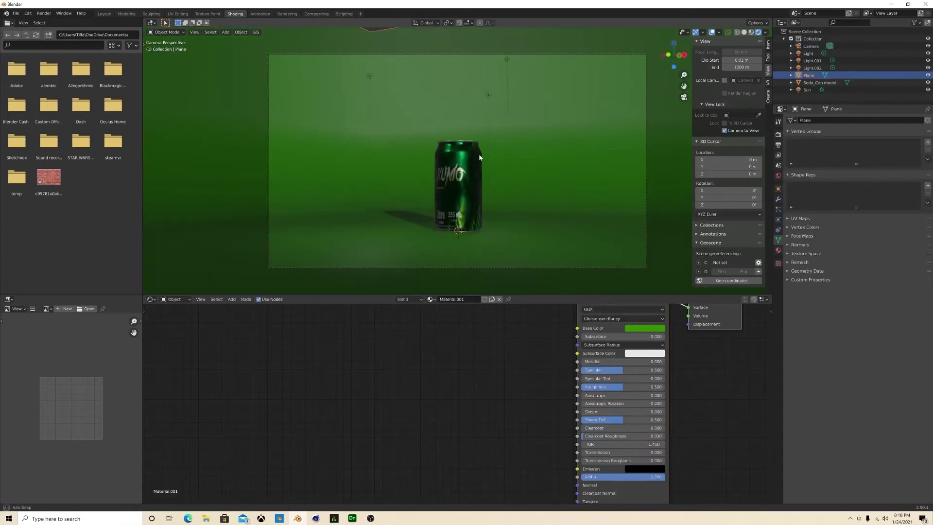
mouse_move(479, 156)
middle_mouse_down()
mouse_move(503, 159)
mouse_move(488, 162)
middle_mouse_up()
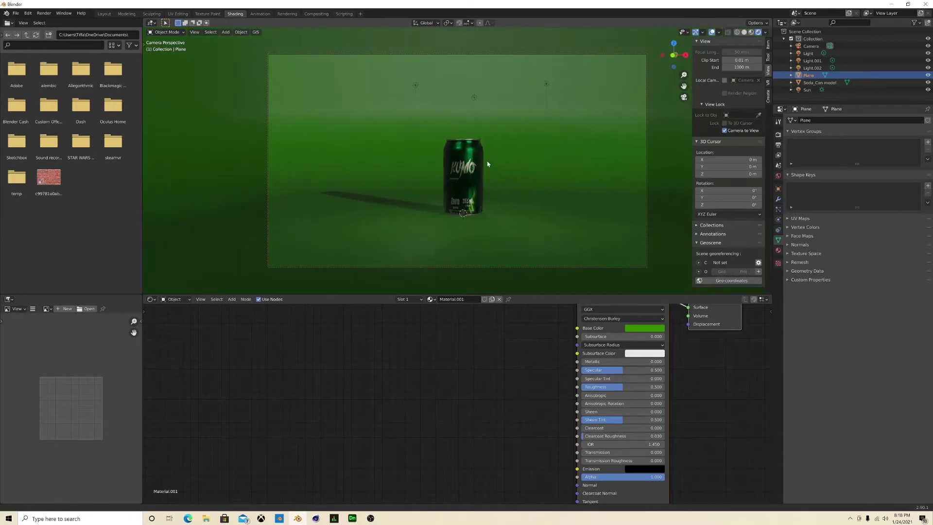
scroll(488, 163, "up", 4)
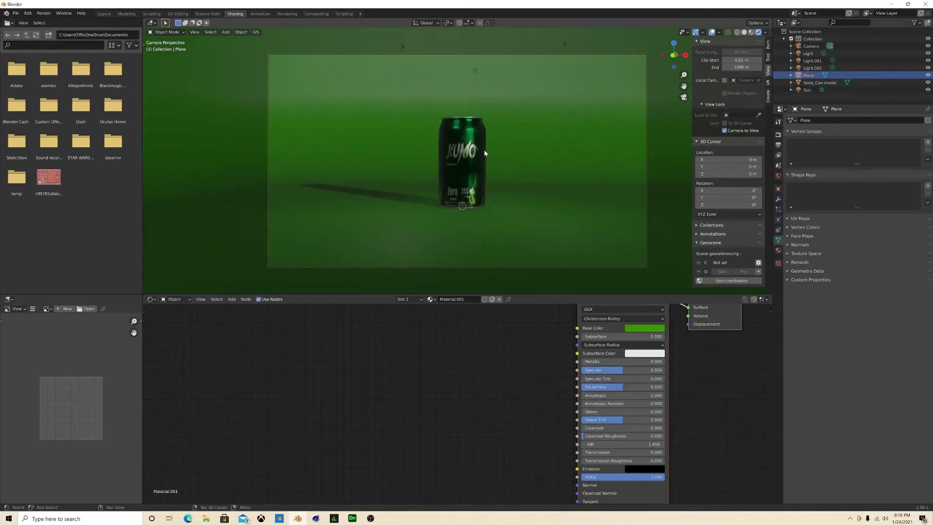
scroll(492, 171, "up", 2)
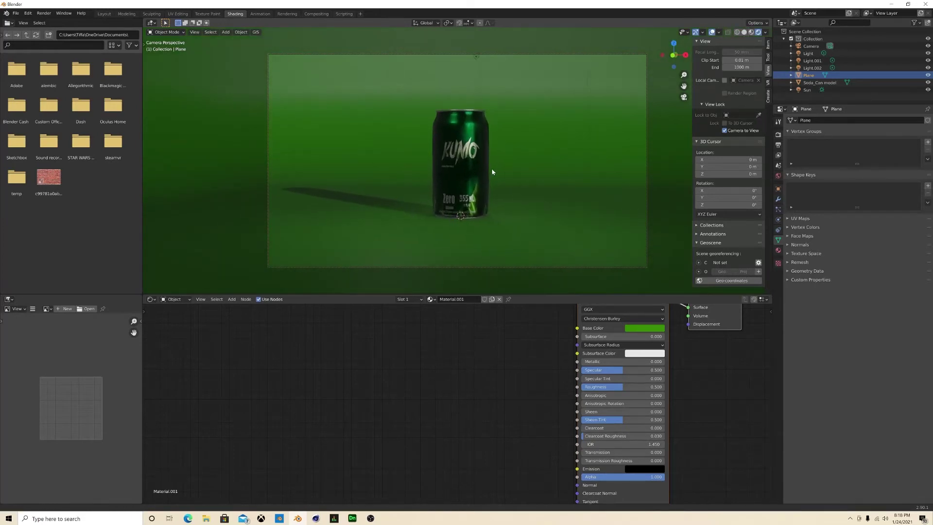
left_click(490, 173)
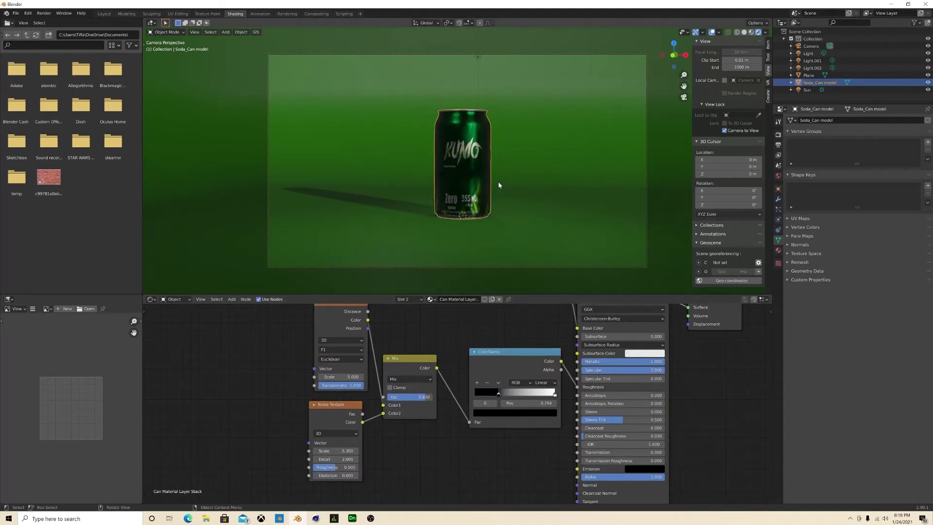
scroll(499, 183, "down", 2)
left_click(638, 195)
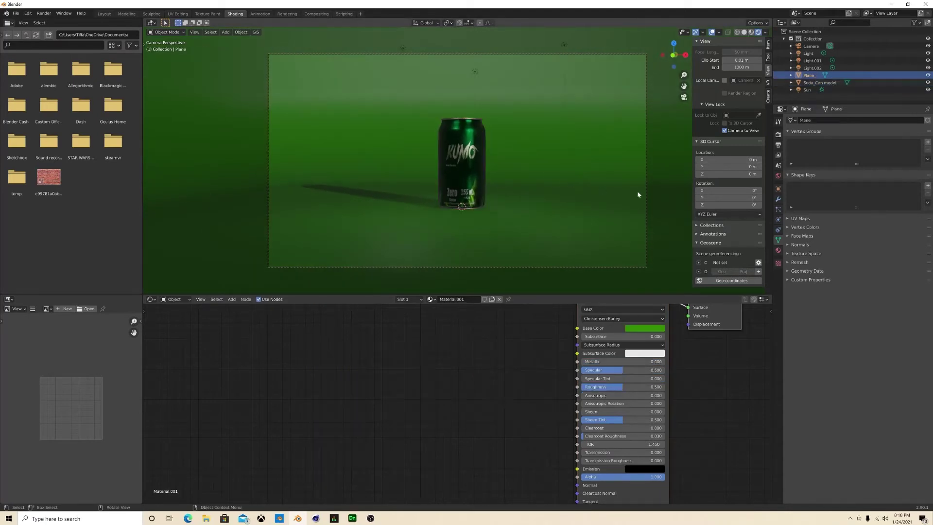
Step: Save the scene as soda can.blend in the Soda can folder
key("ctrl+s")
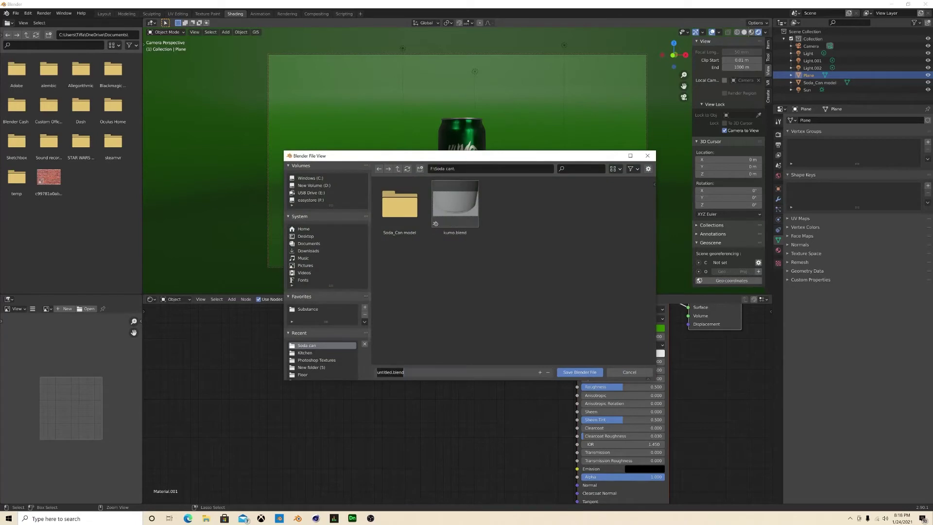
type("soda can")
key("Return")
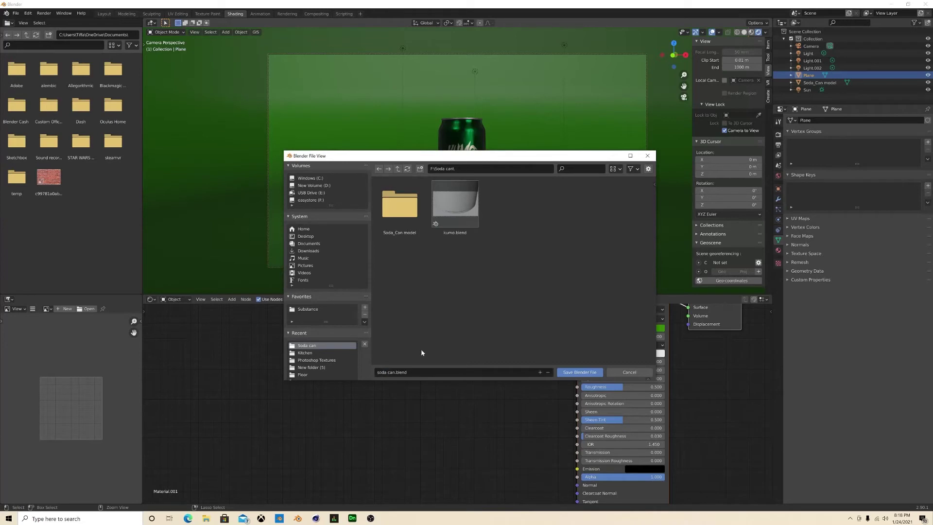
left_click(595, 372)
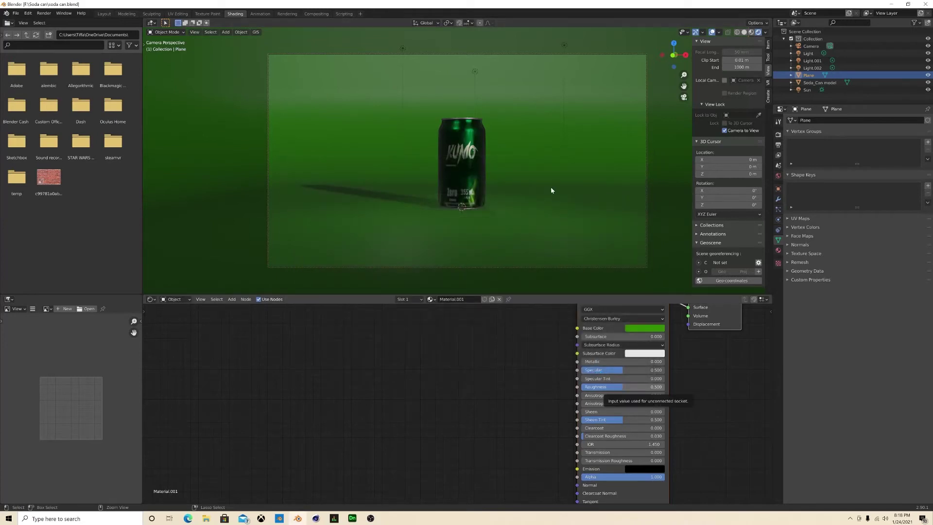
Step: Switch the scene's render engine from Eevee to Cycles
left_click(778, 199)
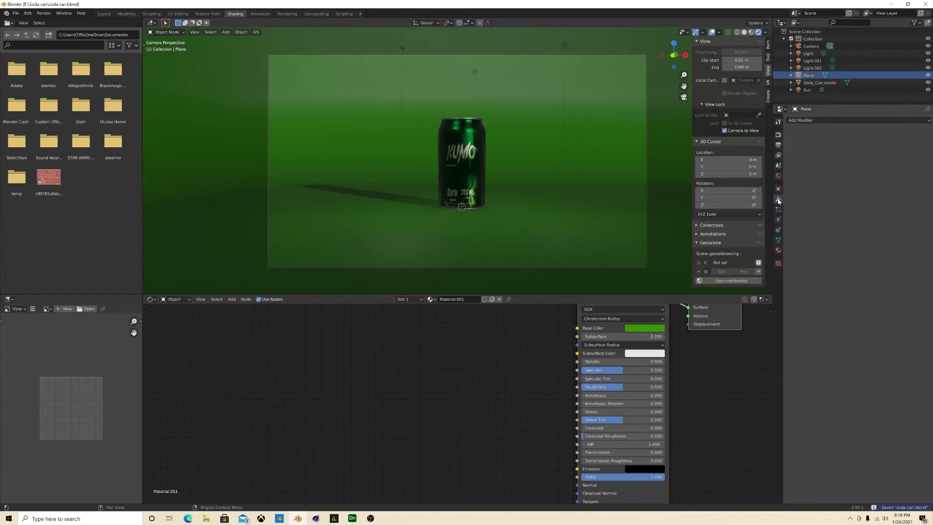
left_click(778, 134)
left_click(847, 121)
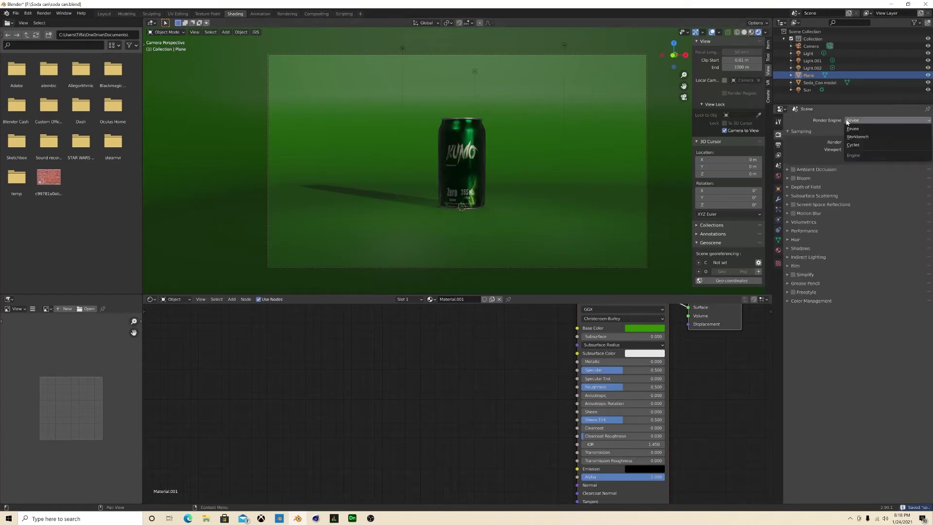
left_click(854, 144)
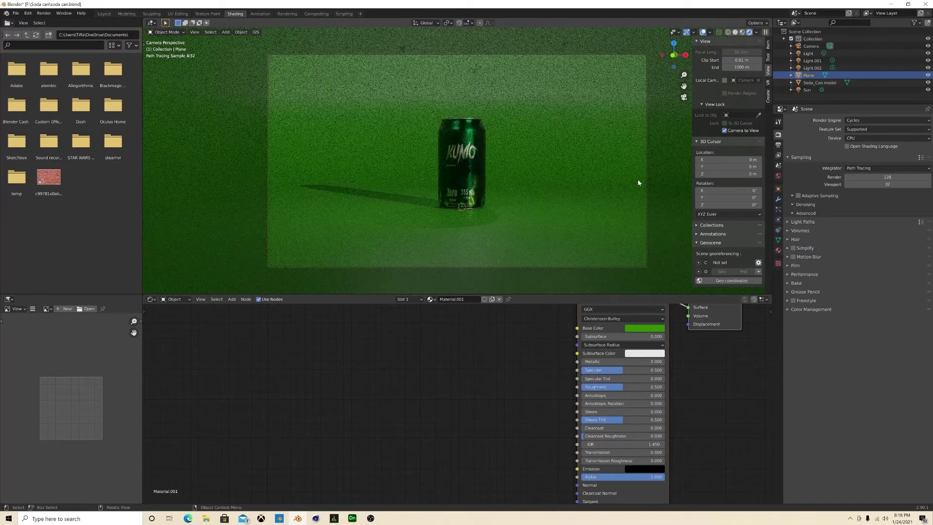
Step: Move the black stop of the can material's ColorRamp to about 0.34 and deselect the can
left_click(484, 177)
left_click_drag(489, 398, 494, 398)
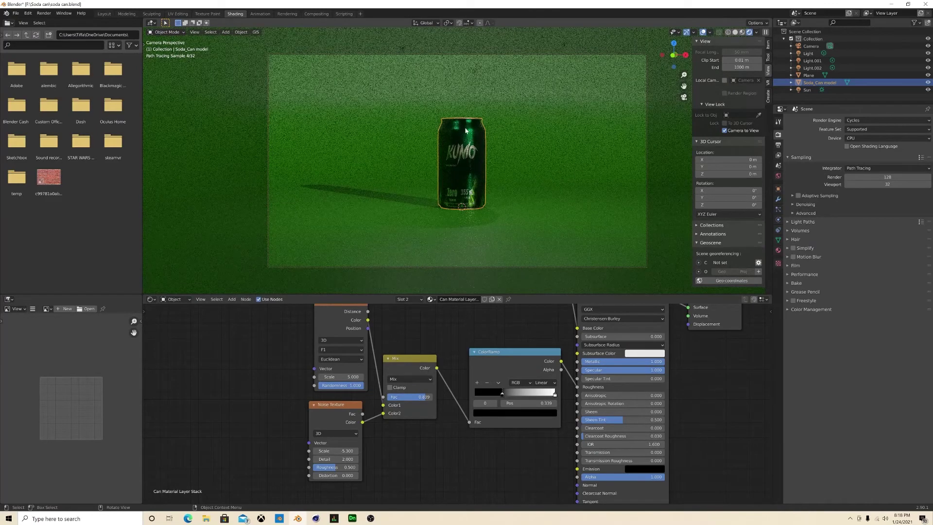
left_click(513, 183)
Step: Brighten the base color of the can's Pull Ring Material to pure white
scroll(531, 162, "up", 3)
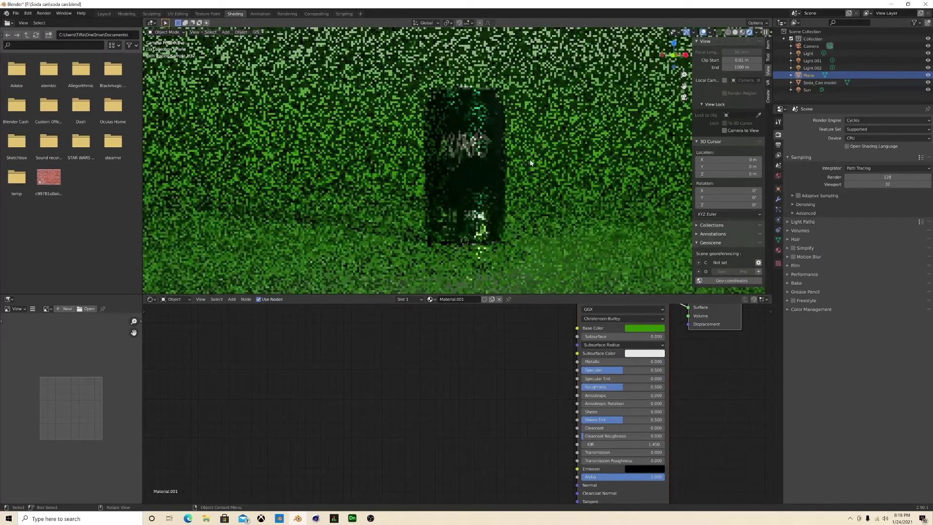
middle_click_drag(531, 163, 509, 175)
scroll(512, 158, "up", 5)
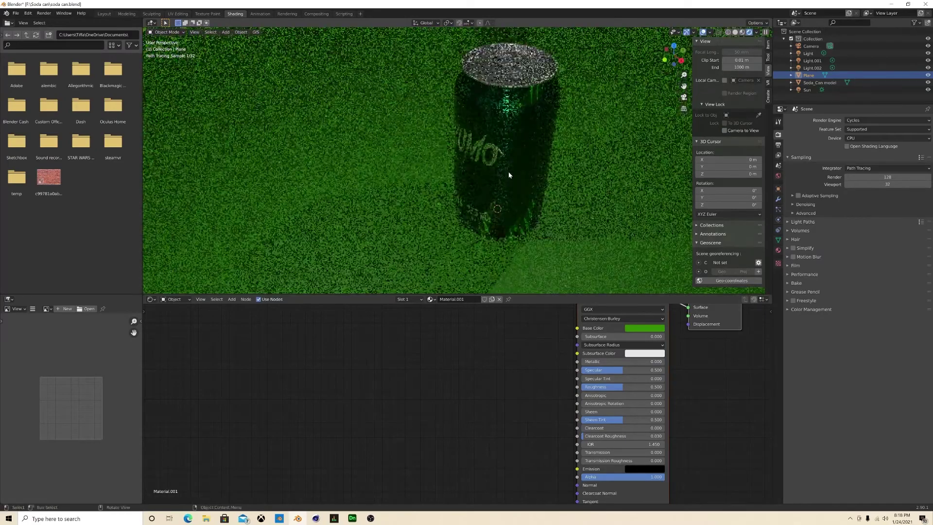
left_click(509, 175)
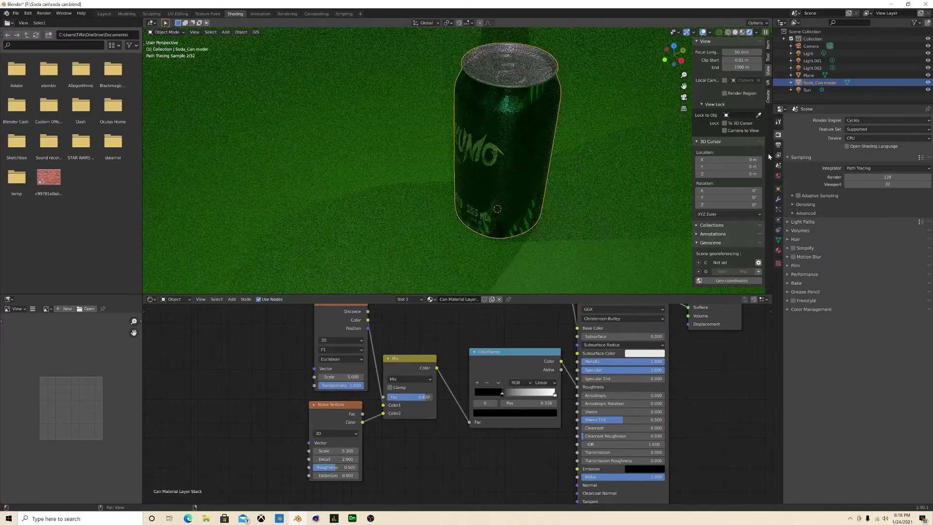
left_click(778, 199)
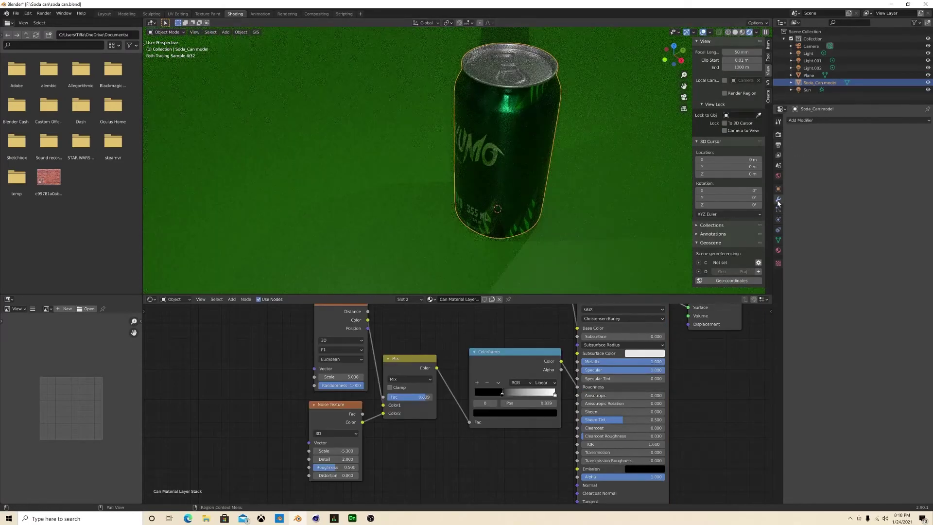
left_click(779, 251)
left_click(813, 122)
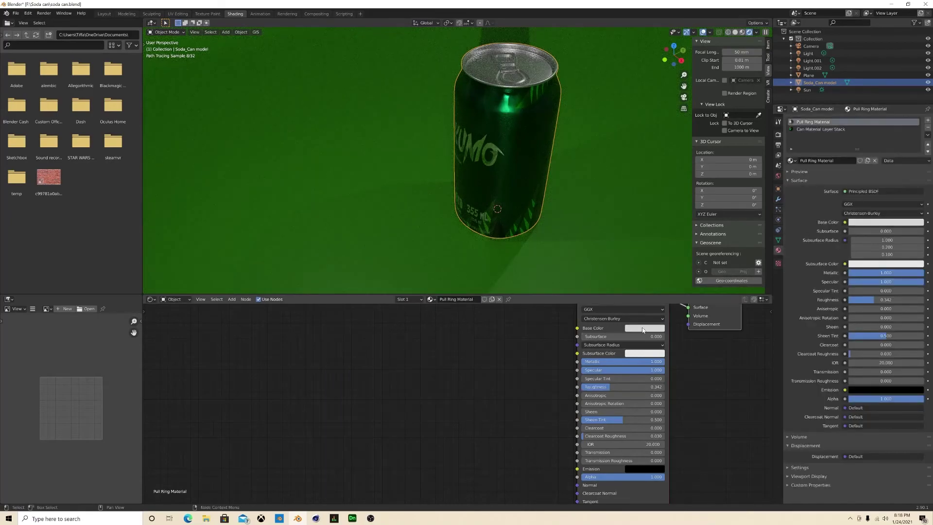
left_click(644, 328)
left_click_drag(691, 247, 691, 233)
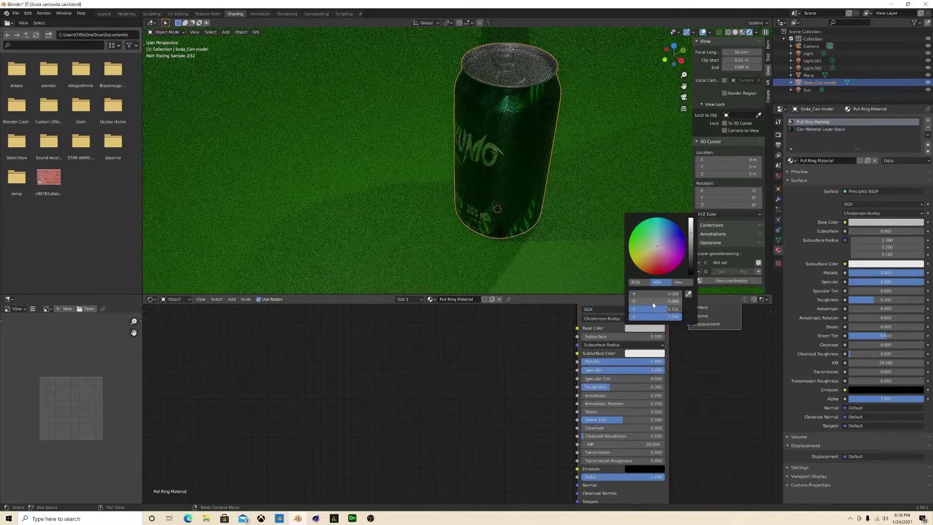
left_click_drag(691, 234, 691, 218)
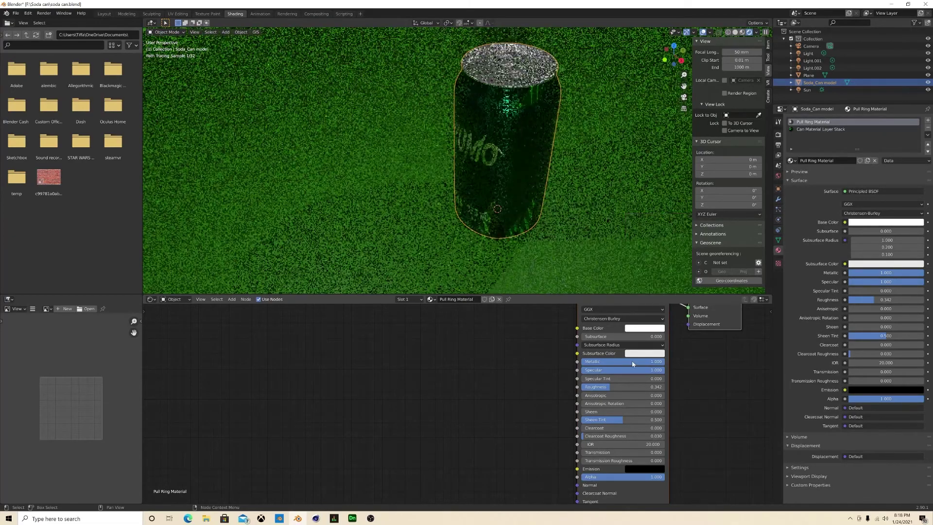
Step: Set the Pull Ring Material's Roughness to 0.245 and its base color to light gray
left_click_drag(610, 387, 597, 387)
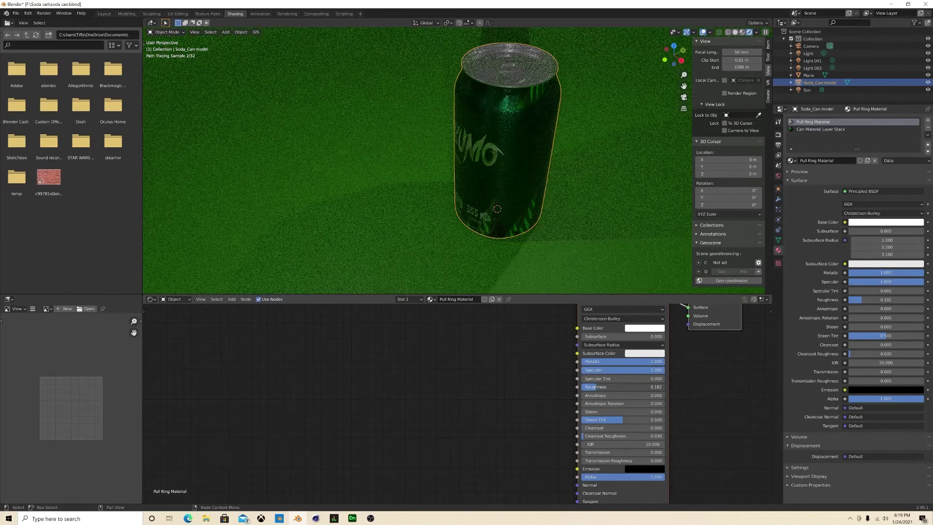
left_click_drag(597, 386, 605, 386)
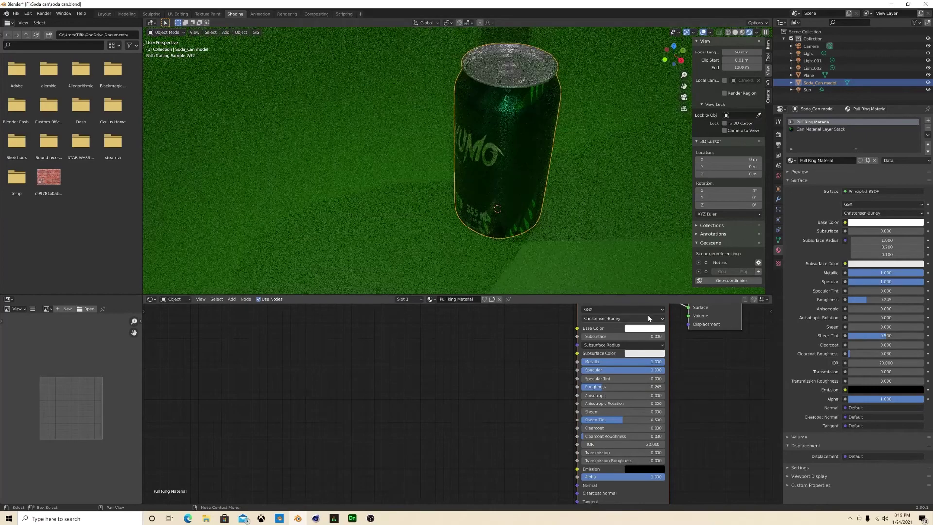
left_click(642, 328)
left_click_drag(692, 233, 691, 228)
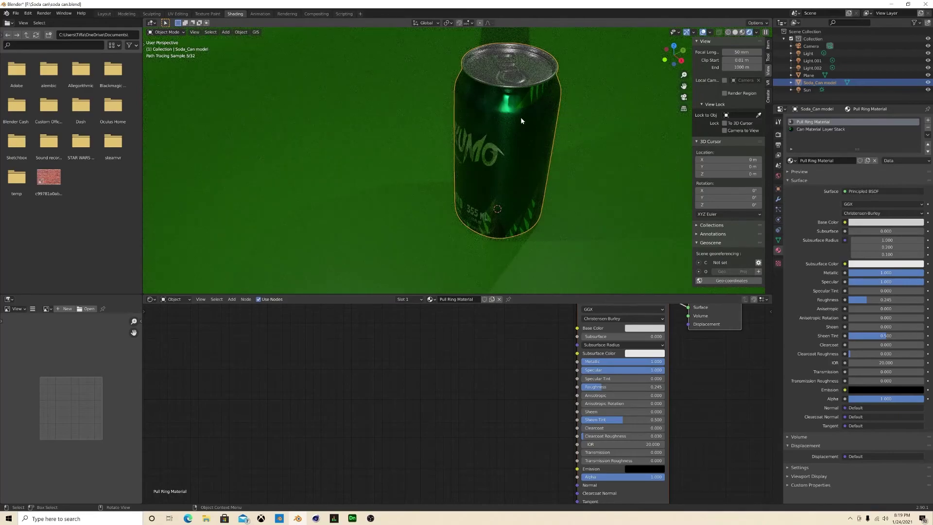
Step: Return to the camera view and render the can scene as a still image
key("KP_0")
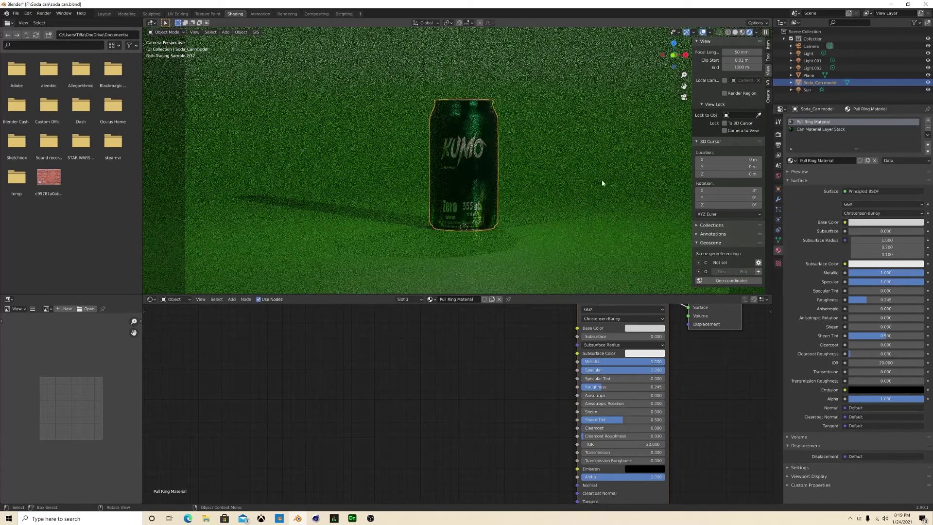
left_click(44, 13)
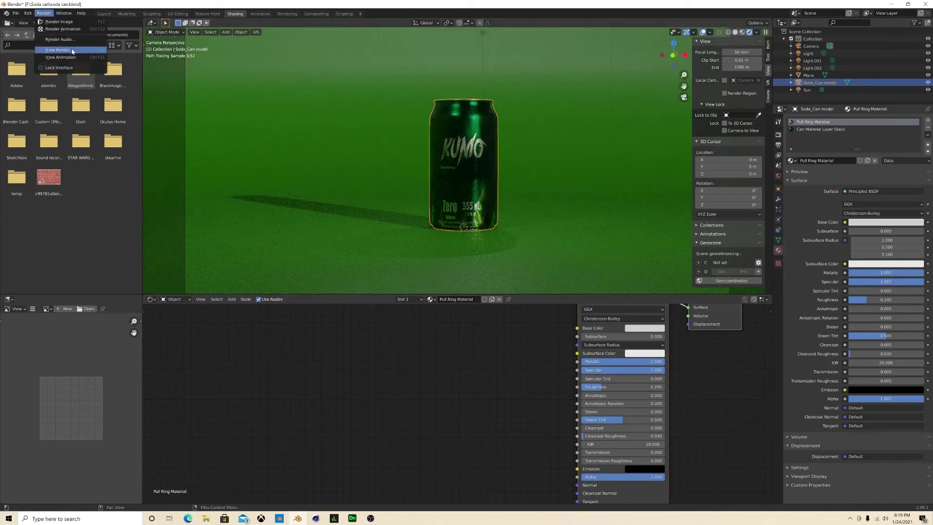
left_click(68, 22)
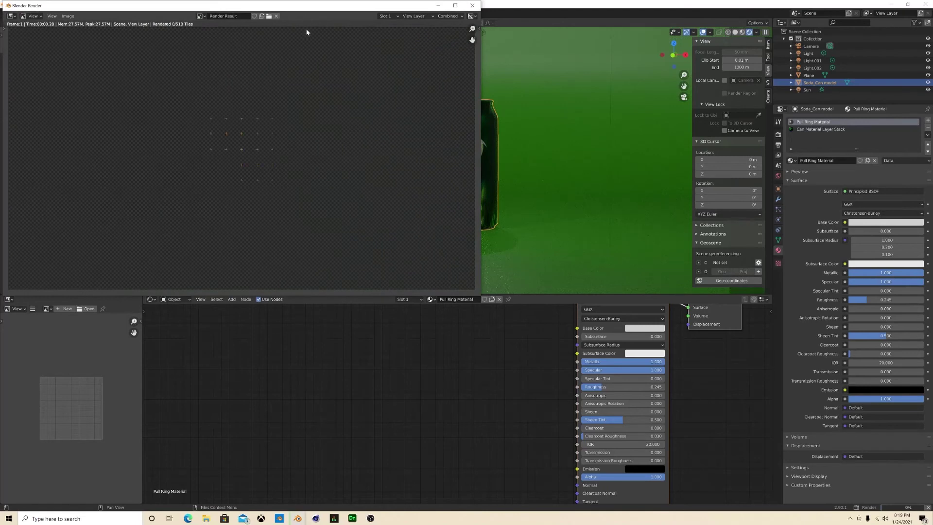